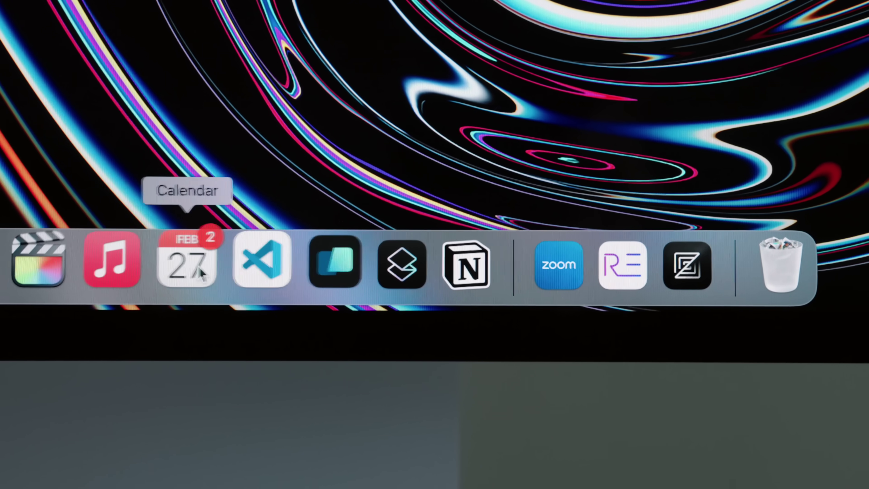
Launch Notion from the macOS Dock to get a new untitled page.
{"action": "left_click", "coordinate": [451, 273]}
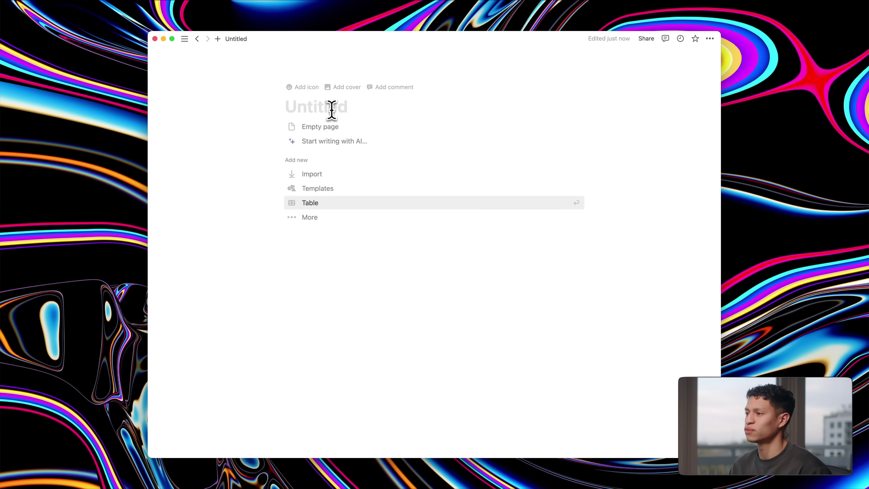
Title the page 'hello world', add bookmark and code-snippet text, and a Python fibonacci code block.
{"action": "type", "text": "hello world"}
{"action": "key", "text": "Return"}
{"action": "type", "text": "this is an"}
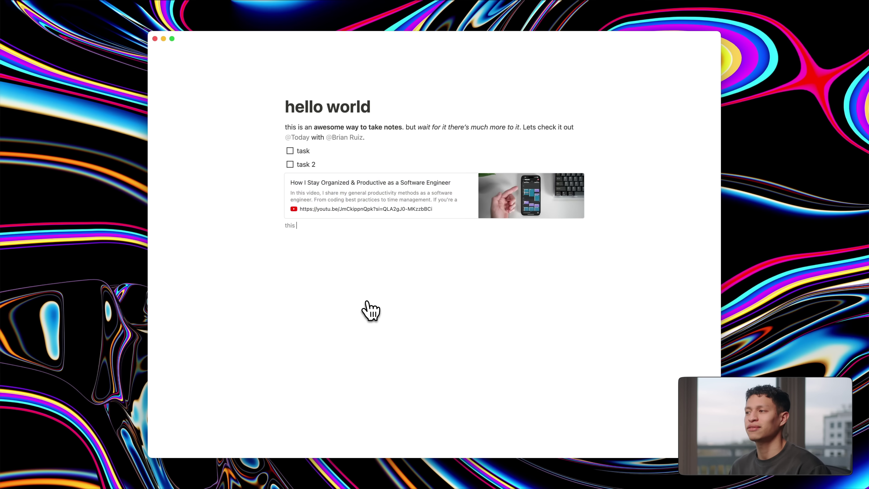
{"action": "type", "text": "is a cool bookmark with a neat link preview 👆"}
{"action": "key", "text": "Return"}
{"action": "type", "text": "also you can add code snippets!"}
{"action": "key", "text": "Return"}
{"action": "type", "text": "```def fibonacci(n):   if n <= 1:     return n"}
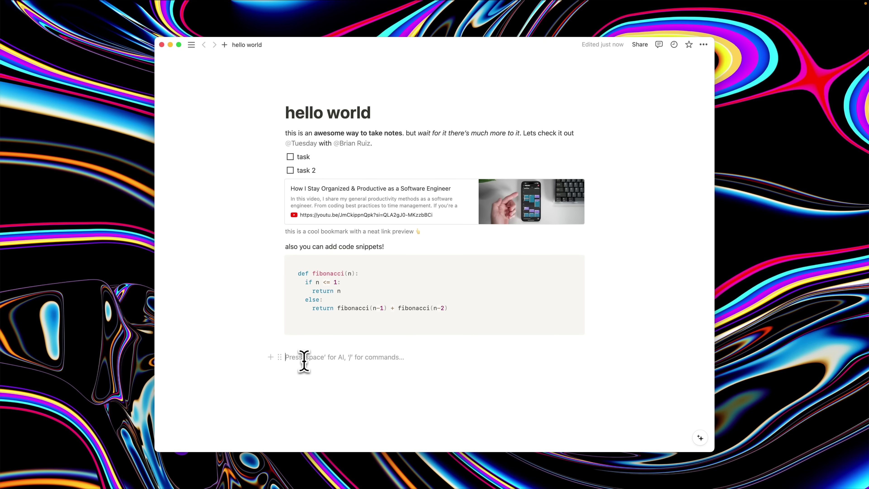
Insert a full-page database with /data and add task rows including 'task 2'.
{"action": "type", "text": "/"}
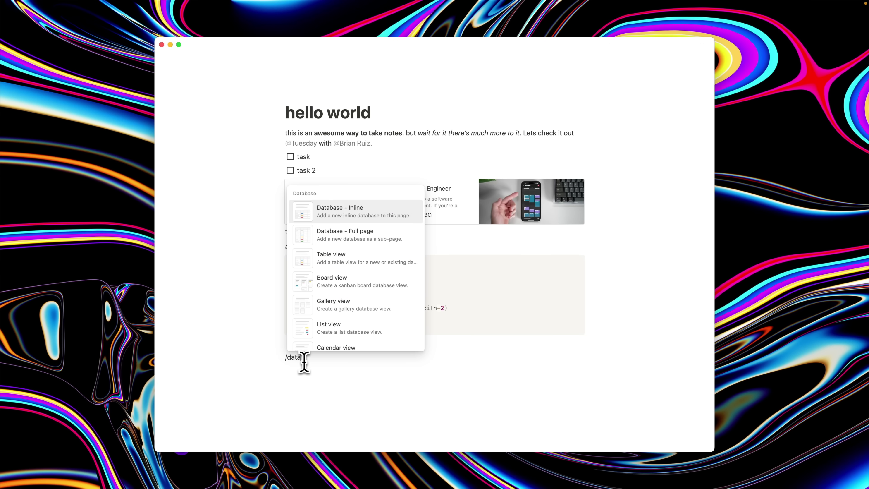
{"action": "type", "text": "data"}
{"action": "key", "text": "Return"}
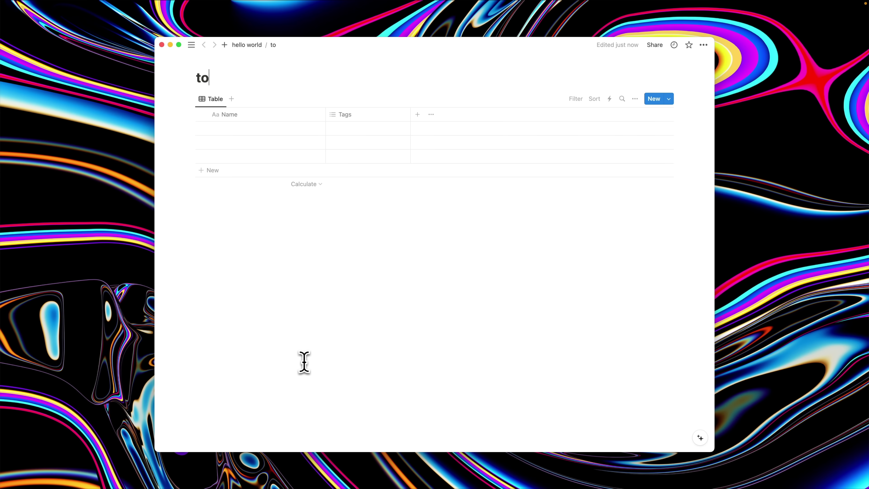
{"action": "left_click", "coordinate": [246, 141]}
{"action": "type", "text": "task 2"}
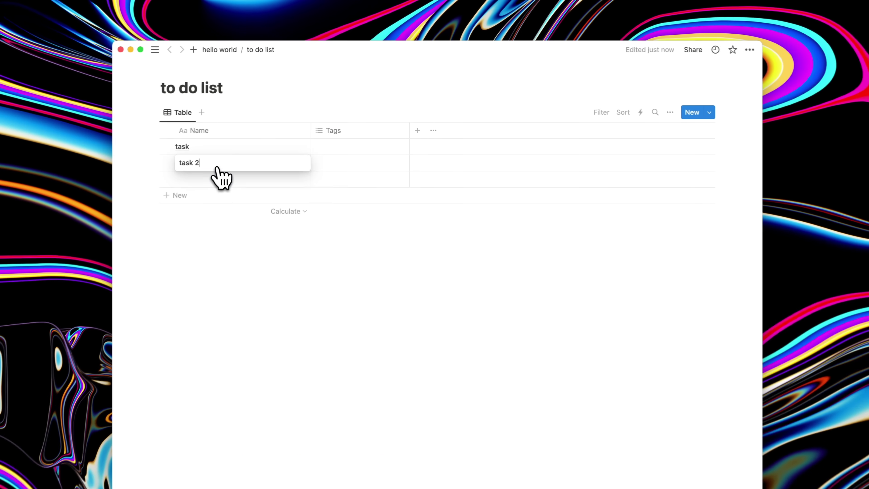
{"action": "key", "text": "Return"}
{"action": "type", "text": "really important one"}
Tag the first task 'home' and task 2 'hobbies'.
{"action": "left_click", "coordinate": [318, 152]}
{"action": "type", "text": "home"}
{"action": "key", "text": "Return"}
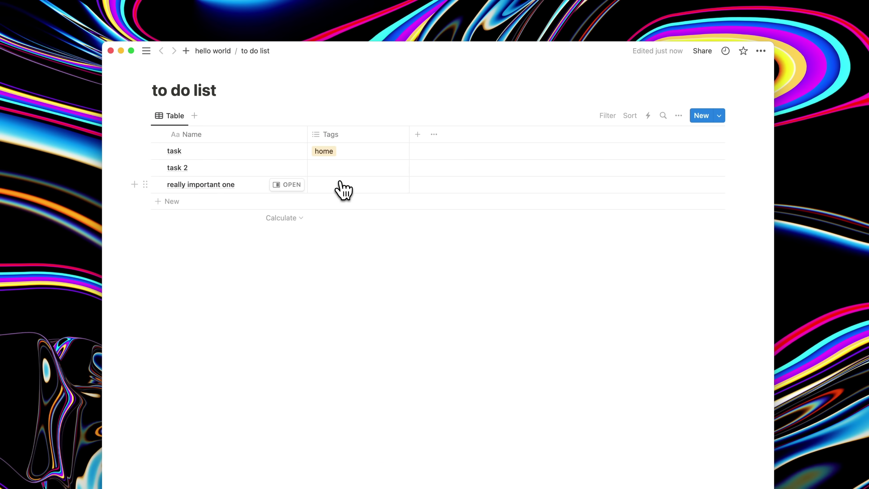
{"action": "left_click", "coordinate": [340, 187]}
{"action": "left_click", "coordinate": [348, 168]}
{"action": "type", "text": "hobbies"}
{"action": "key", "text": "Return"}
Add a Priority select property with an option, plus a Created time column.
{"action": "left_click", "coordinate": [417, 135]}
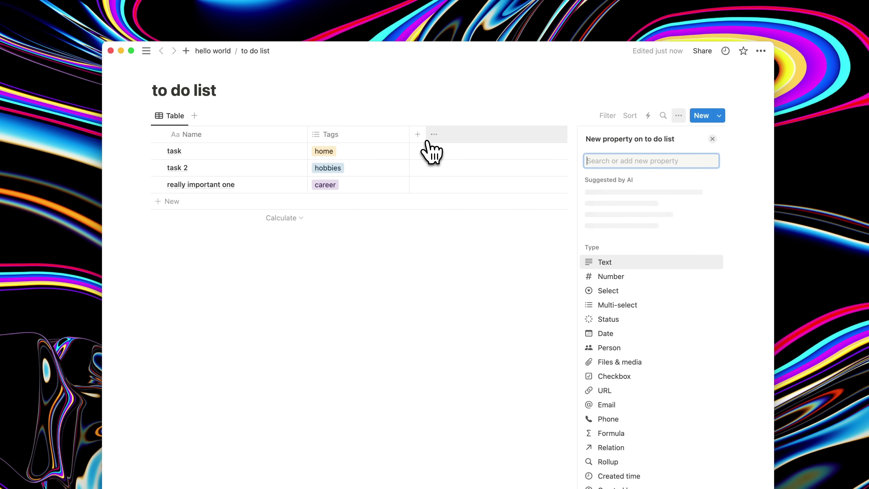
{"action": "type", "text": "prio"}
{"action": "left_click", "coordinate": [673, 192]}
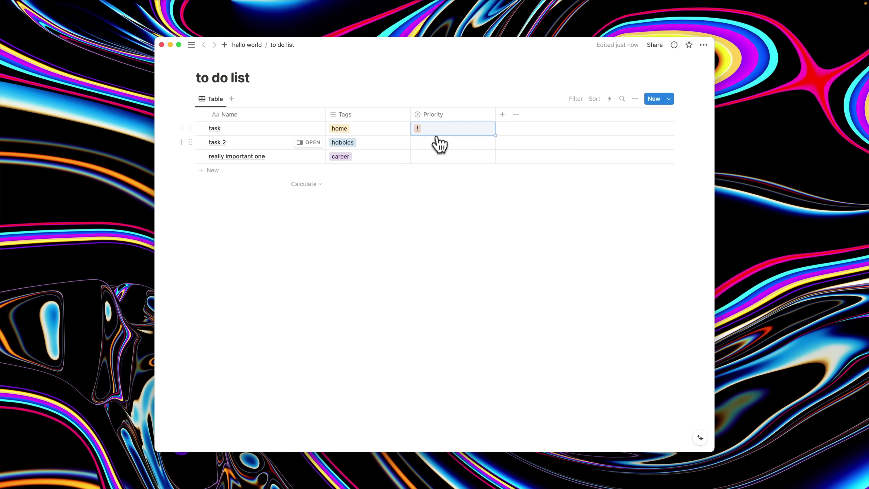
{"action": "key", "text": "Return"}
{"action": "left_click", "coordinate": [420, 114]}
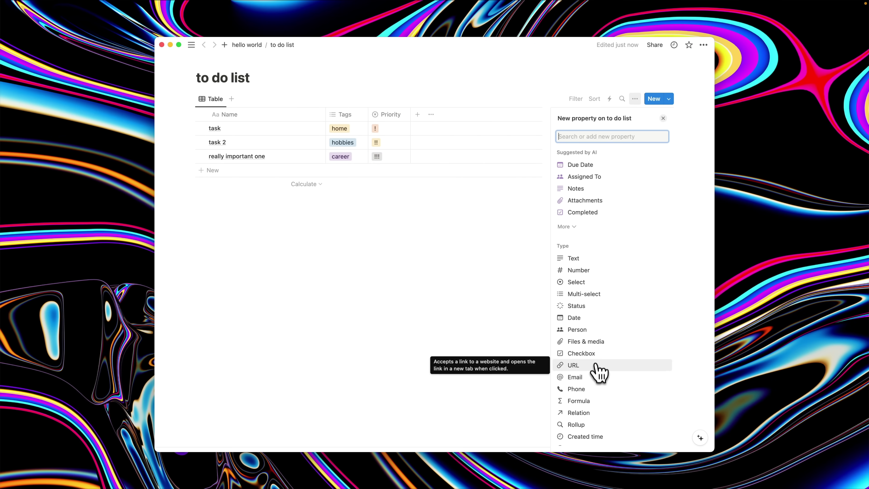
{"action": "left_click", "coordinate": [597, 429]}
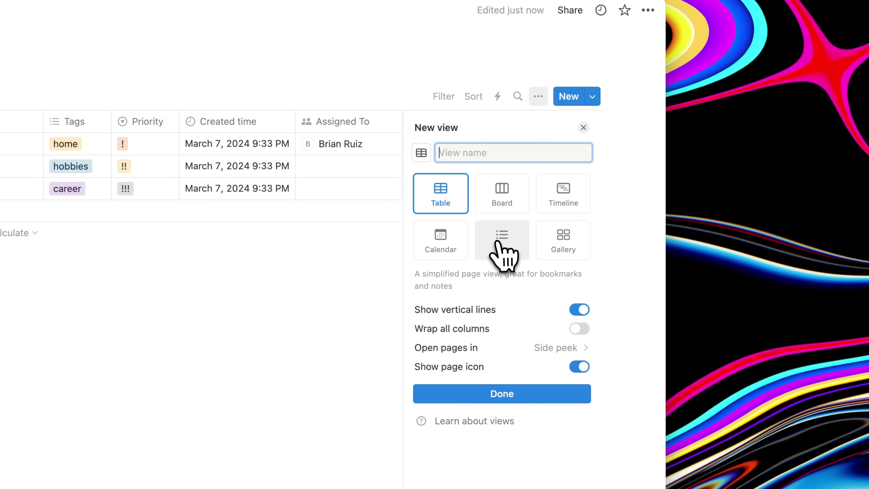
Add a Board view with task 2 moved to Completed, then title the database 'ACME Inc.'.
{"action": "left_click", "coordinate": [500, 193]}
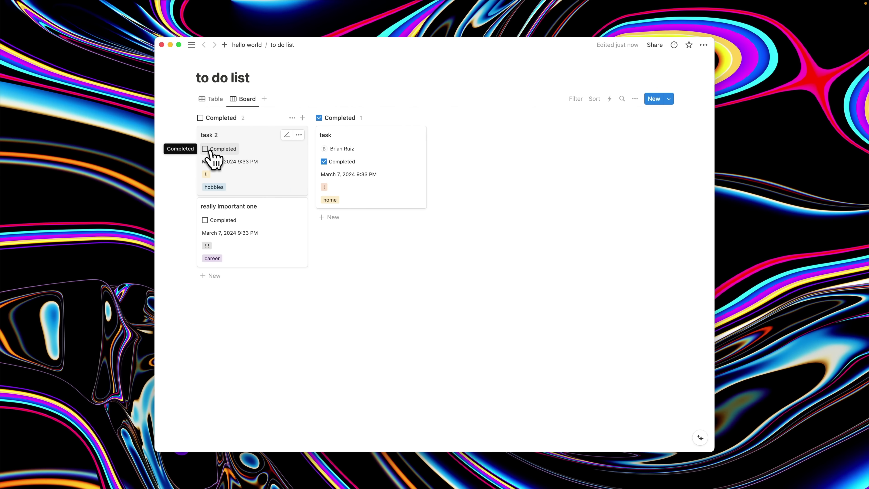
{"action": "left_click_drag", "start_coordinate": [359, 203], "coordinate": [358, 203]}
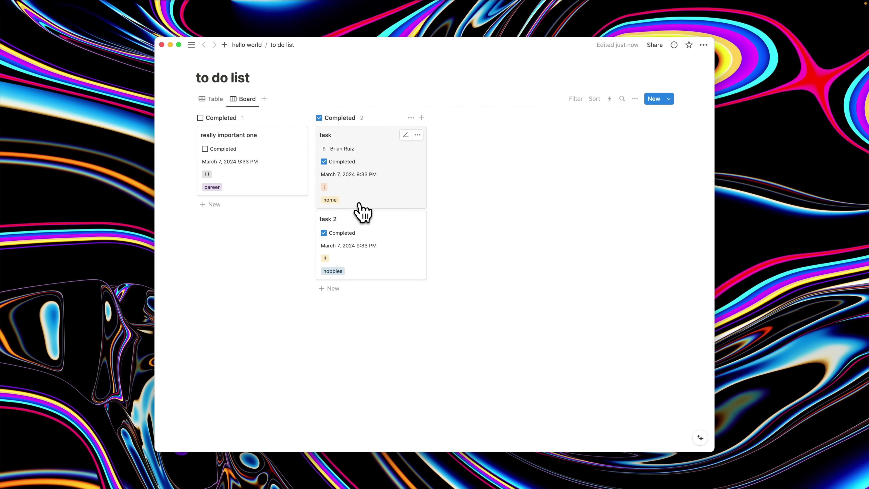
{"action": "left_click", "coordinate": [212, 98]}
{"action": "type", "text": "ACME Inc."}
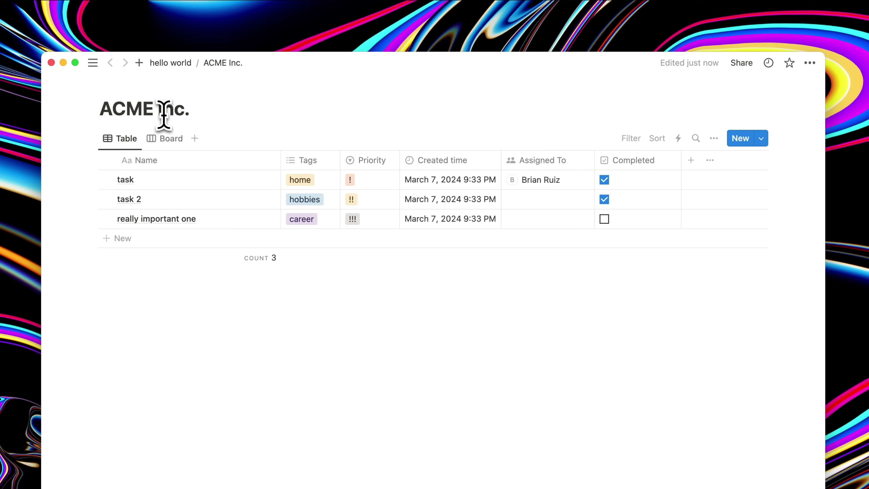
Describe the database as 'tasks for the entire organization', add a red gradient cover, and open sharing.
{"action": "left_click", "coordinate": [235, 88]}
{"action": "type", "text": "tasks for the entire organization"}
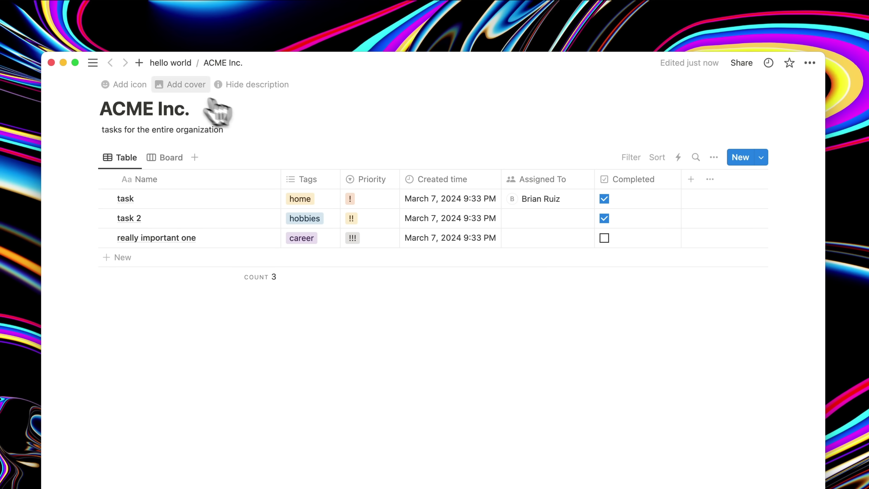
{"action": "left_click", "coordinate": [182, 85]}
{"action": "left_click", "coordinate": [566, 90]}
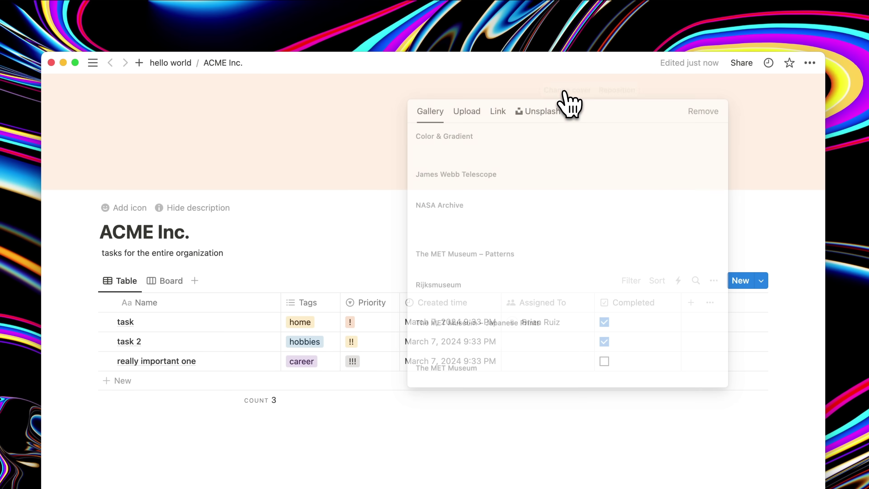
{"action": "left_click", "coordinate": [598, 219]}
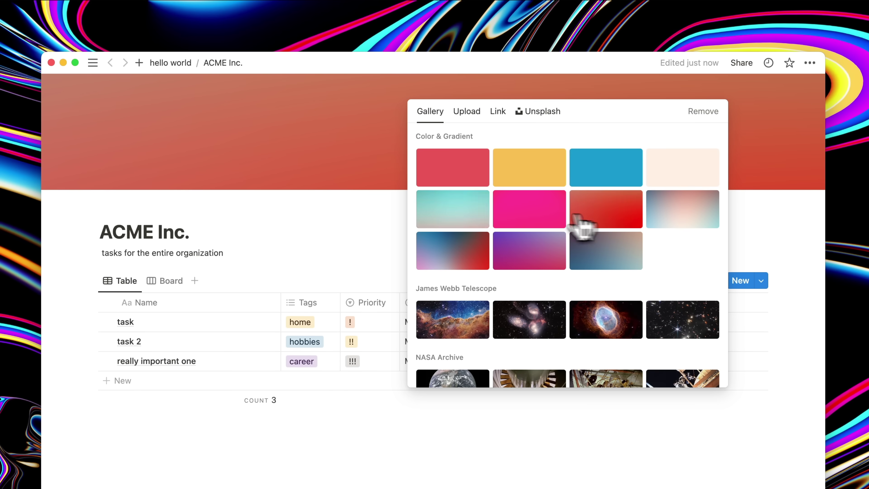
{"action": "left_click", "coordinate": [310, 229]}
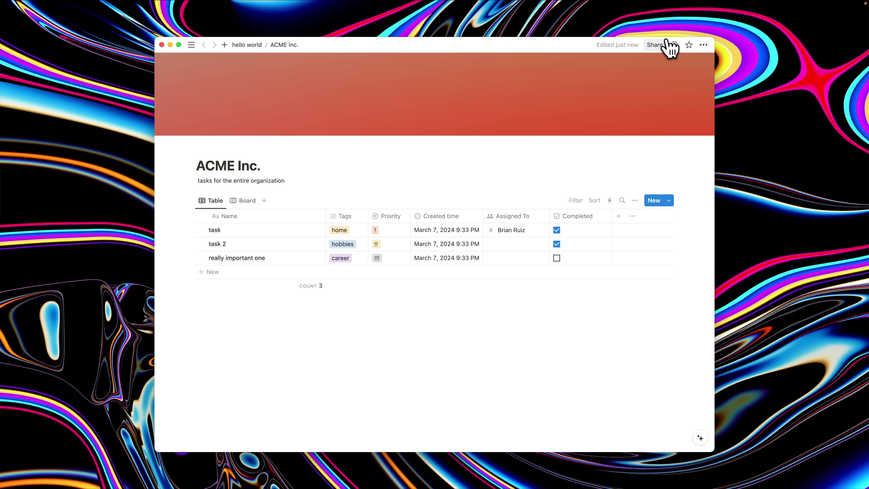
{"action": "left_click", "coordinate": [655, 44]}
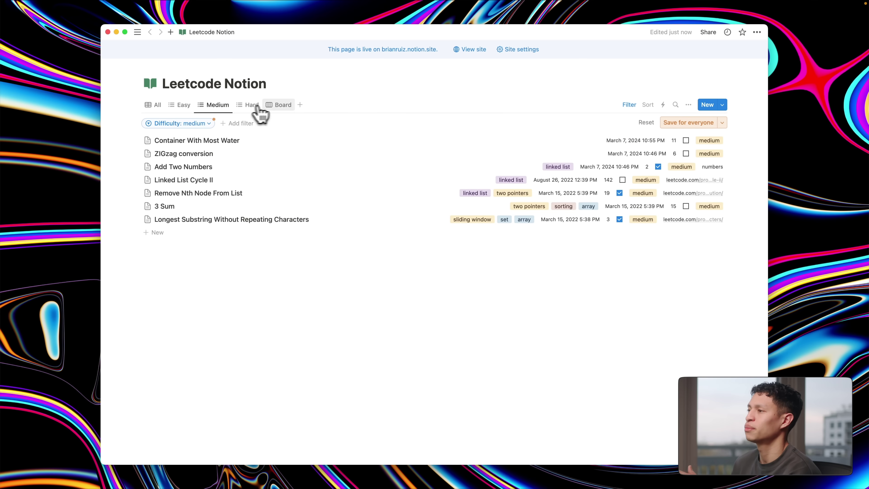
Browse problems by difficulty, read First bad version in side peek, then add a Problem Name entry.
{"action": "left_click", "coordinate": [277, 106]}
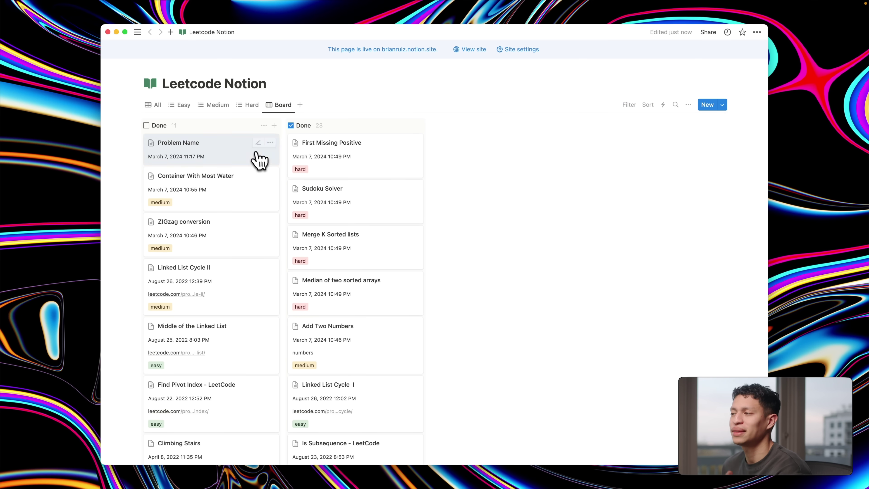
{"action": "left_click", "coordinate": [160, 106]}
{"action": "scroll", "coordinate": [249, 297], "scroll_direction": "down", "scroll_amount": 3}
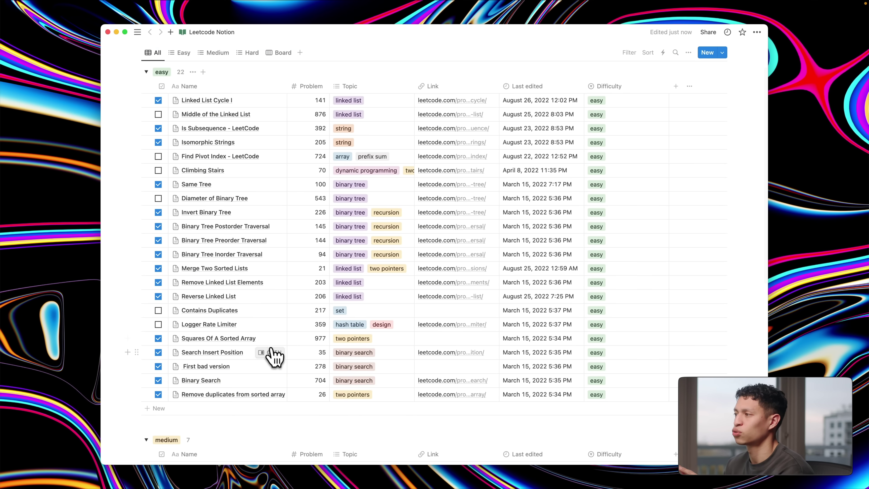
{"action": "left_click", "coordinate": [274, 368]}
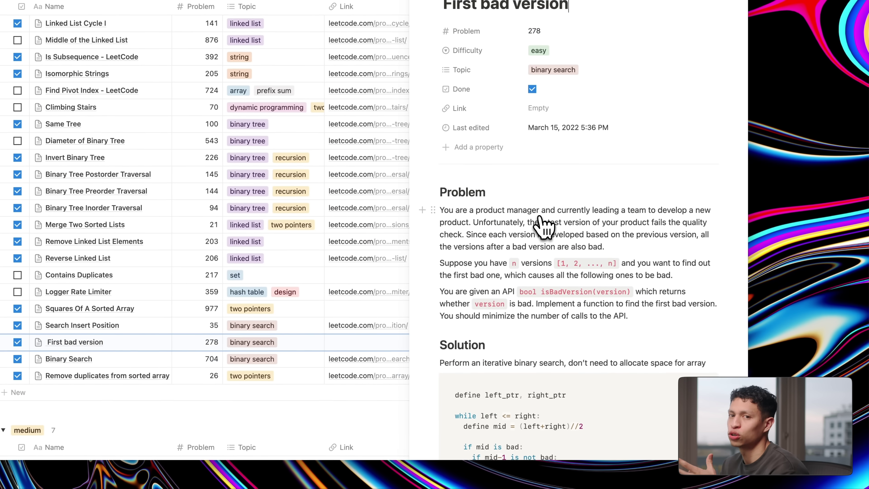
{"action": "scroll", "coordinate": [544, 226], "scroll_direction": "down", "scroll_amount": 5}
{"action": "scroll", "coordinate": [544, 226], "scroll_direction": "down", "scroll_amount": 15}
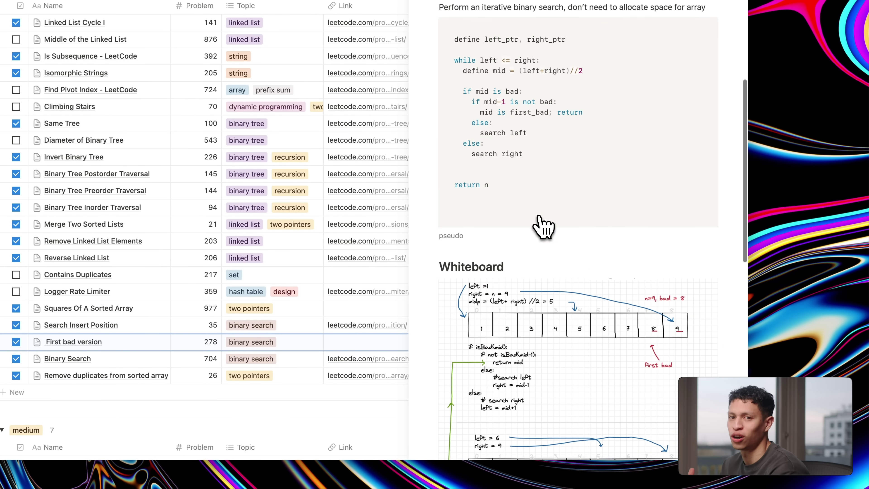
{"action": "scroll", "coordinate": [541, 225], "scroll_direction": "up", "scroll_amount": 15}
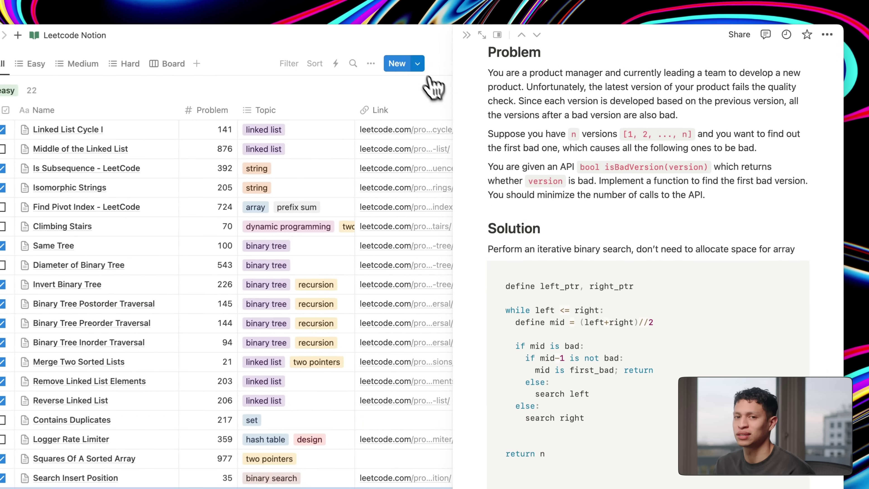
{"action": "left_click", "coordinate": [417, 63]}
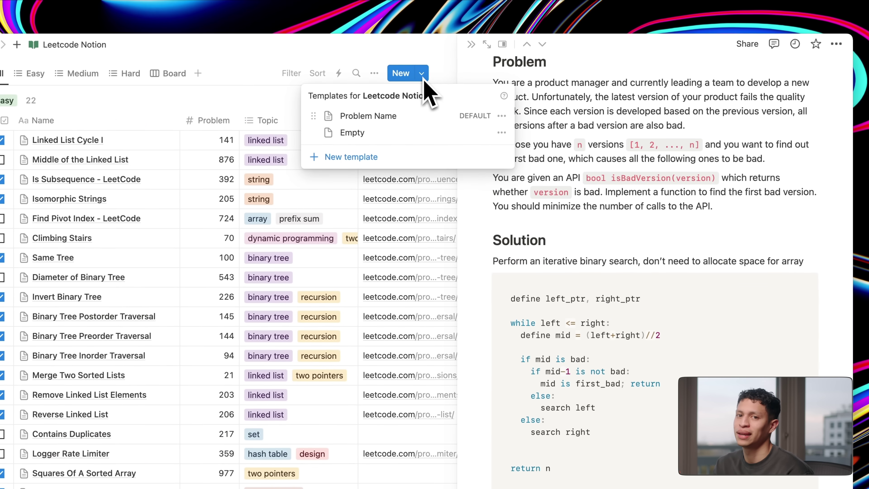
{"action": "left_click", "coordinate": [405, 104]}
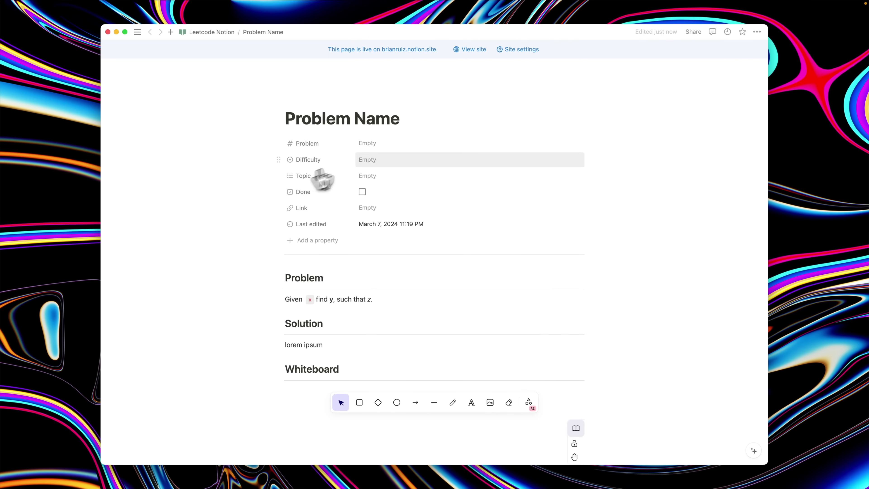
Set the new problem's Difficulty to hard and its Problem number to 69.
{"action": "left_click", "coordinate": [374, 160]}
{"action": "left_click", "coordinate": [388, 188]}
{"action": "left_click", "coordinate": [369, 143]}
{"action": "type", "text": "69"}
Tag the topics binary tree, sorting, recursion and sliding window, and mark the problem Done.
{"action": "left_click", "coordinate": [379, 175]}
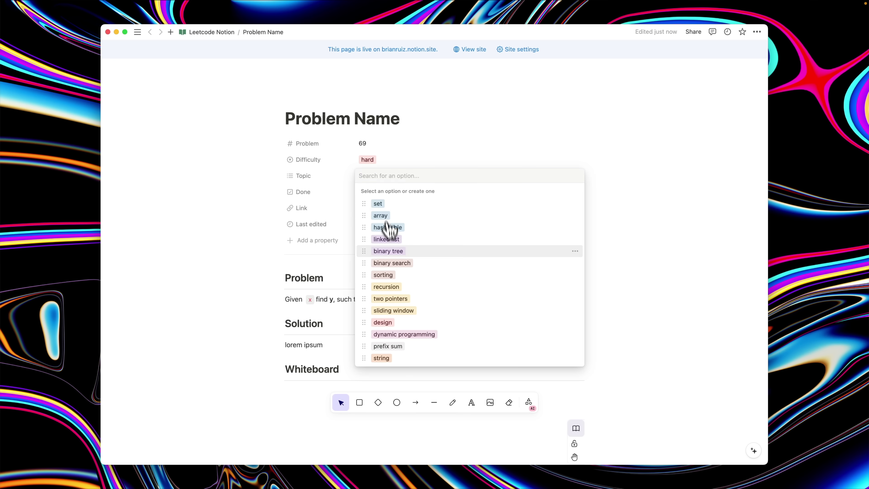
{"action": "left_click", "coordinate": [388, 251]}
{"action": "left_click", "coordinate": [382, 274]}
{"action": "left_click", "coordinate": [385, 286]}
{"action": "left_click", "coordinate": [394, 310]}
{"action": "key", "text": "Escape"}
{"action": "left_click", "coordinate": [359, 191]}
Scroll down the page and start editing the big O complexity line.
{"action": "scroll", "coordinate": [368, 202], "scroll_direction": "down", "scroll_amount": 5}
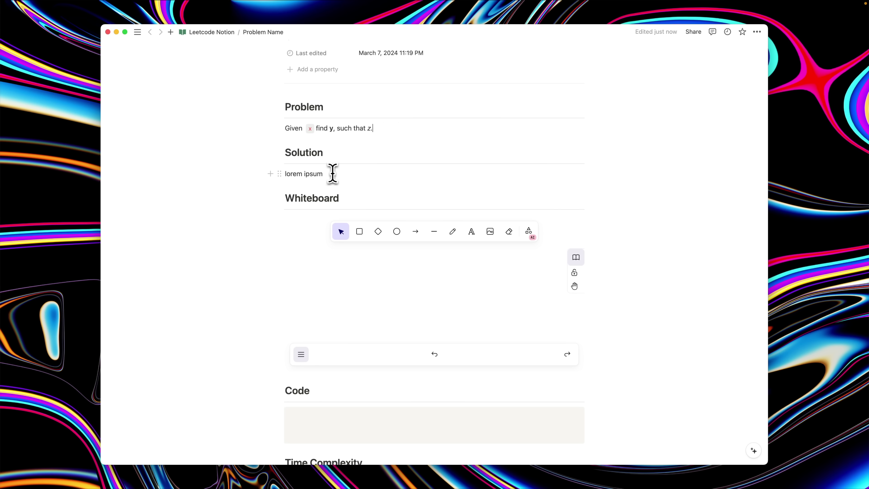
{"action": "scroll", "coordinate": [333, 177], "scroll_direction": "down", "scroll_amount": 3}
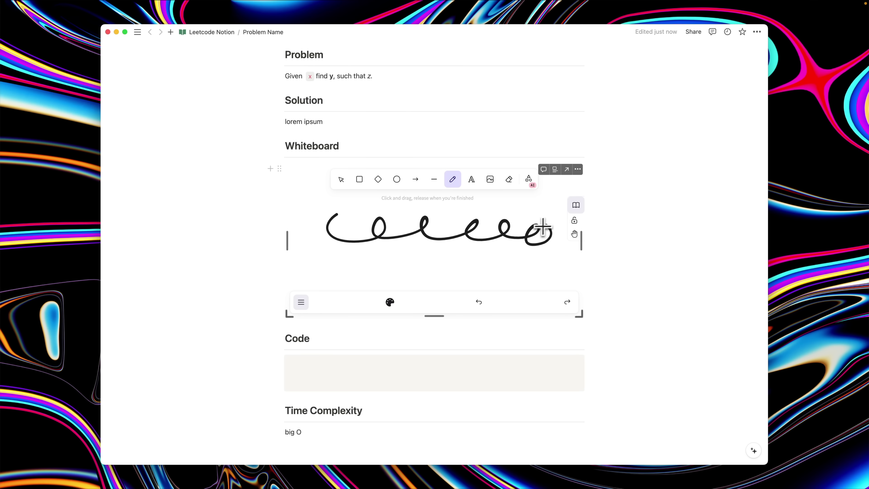
{"action": "scroll", "coordinate": [543, 226], "scroll_direction": "down", "scroll_amount": 4}
{"action": "left_click", "coordinate": [315, 325]}
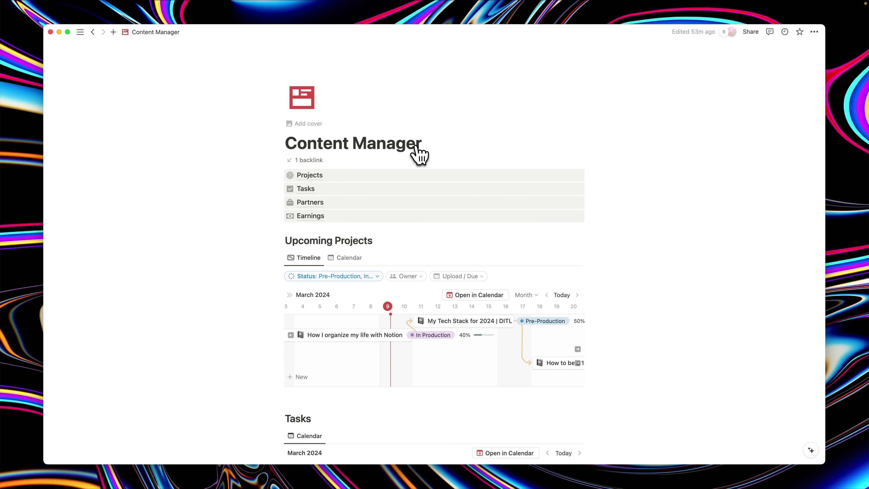
{"action": "scroll", "coordinate": [418, 154], "scroll_direction": "down", "scroll_amount": 2}
{"action": "scroll", "coordinate": [418, 155], "scroll_direction": "up", "scroll_amount": 2}
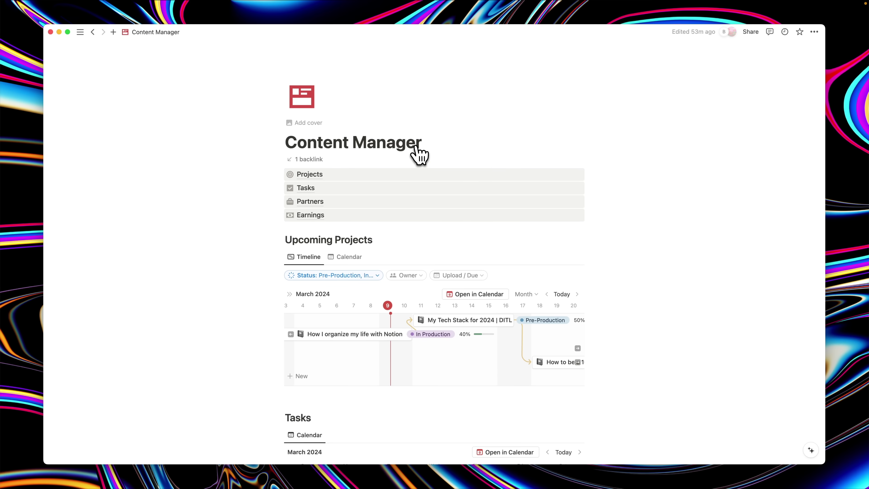
{"action": "scroll", "coordinate": [418, 155], "scroll_direction": "down", "scroll_amount": 1}
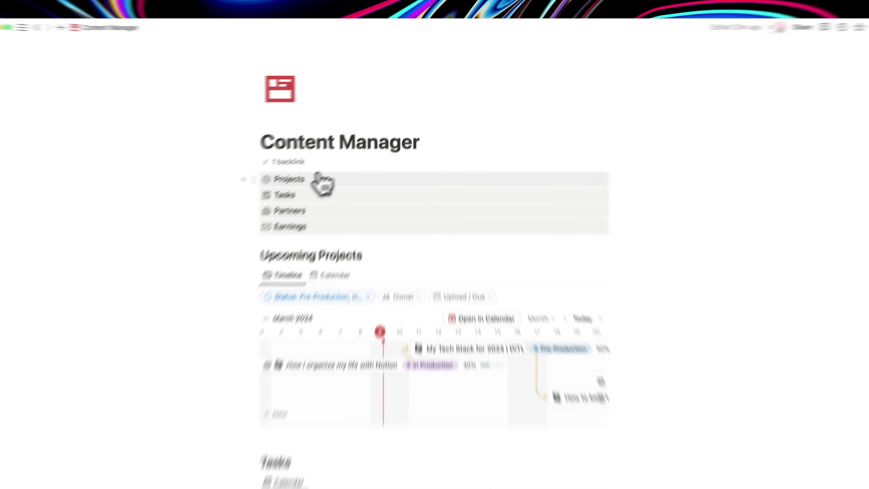
{"action": "mouse_move", "coordinate": [344, 166]}
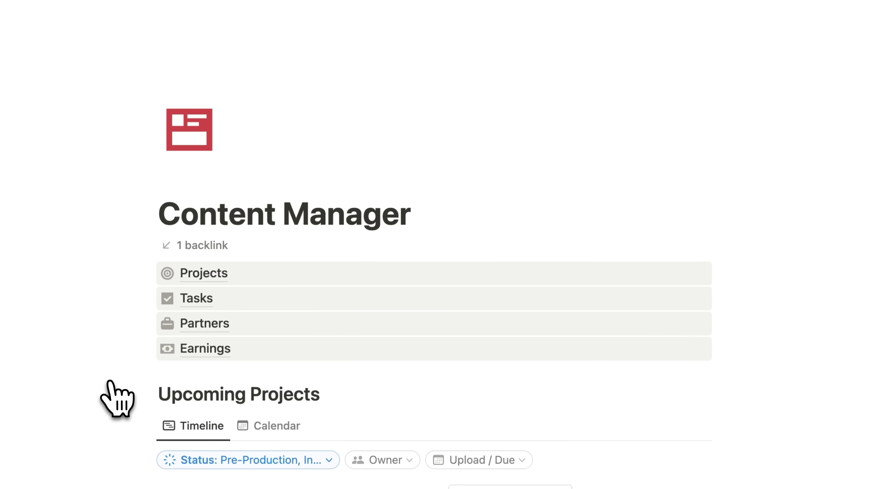
{"action": "scroll", "coordinate": [109, 385], "scroll_direction": "down", "scroll_amount": 5}
{"action": "scroll", "coordinate": [116, 399], "scroll_direction": "down", "scroll_amount": 3}
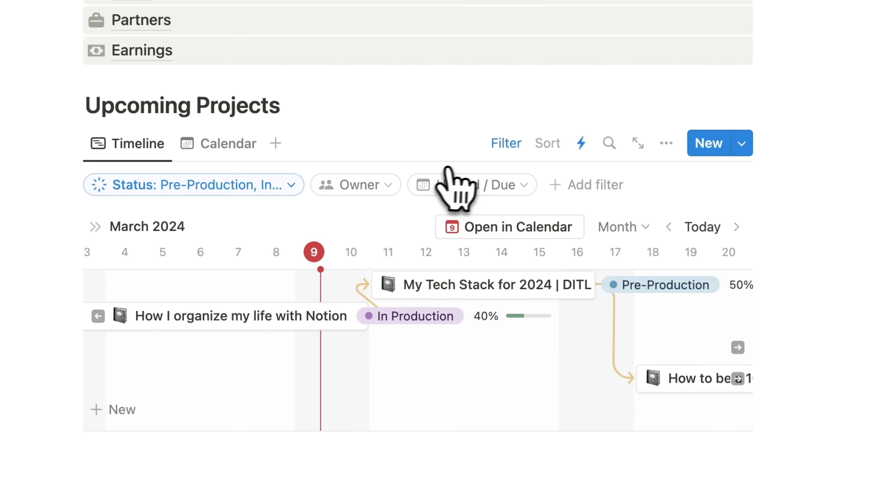
{"action": "left_click", "coordinate": [667, 142]}
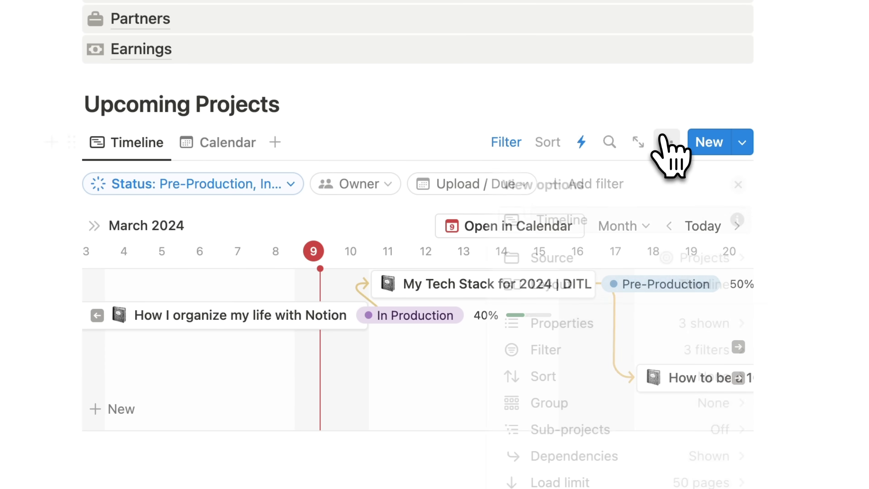
{"action": "left_click", "coordinate": [644, 409]}
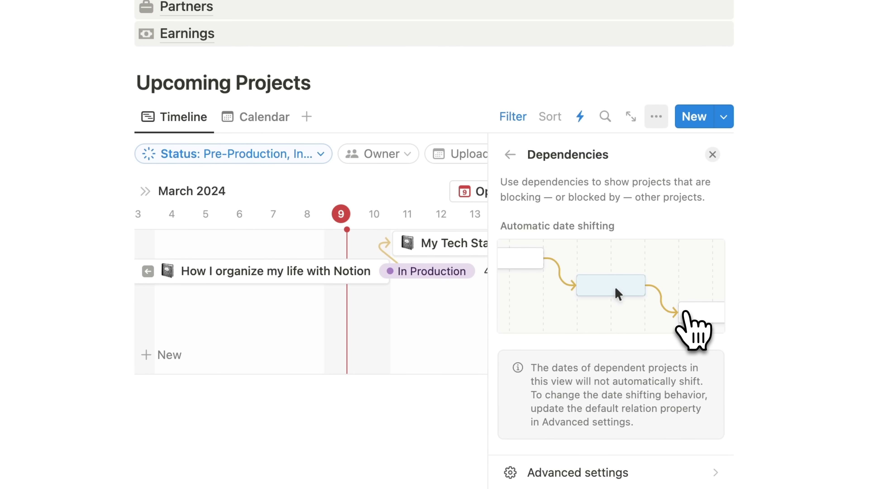
{"action": "left_click", "coordinate": [88, 260]}
{"action": "scroll", "coordinate": [88, 260], "scroll_direction": "down", "scroll_amount": 5}
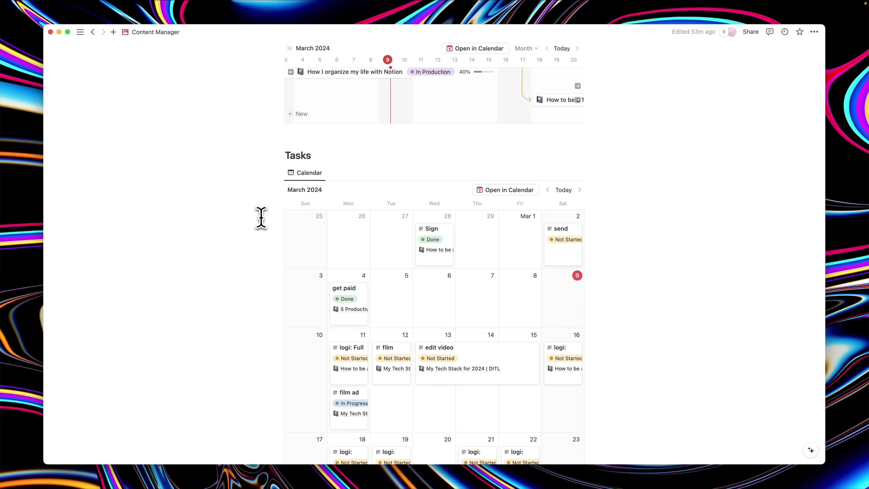
{"action": "scroll", "coordinate": [261, 218], "scroll_direction": "down", "scroll_amount": 1}
{"action": "scroll", "coordinate": [261, 217], "scroll_direction": "down", "scroll_amount": 2}
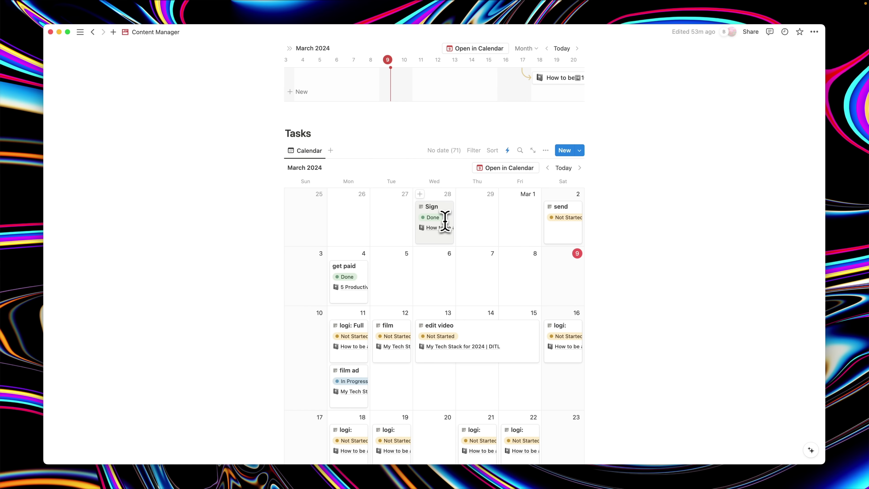
{"action": "scroll", "coordinate": [609, 202], "scroll_direction": "up", "scroll_amount": 10}
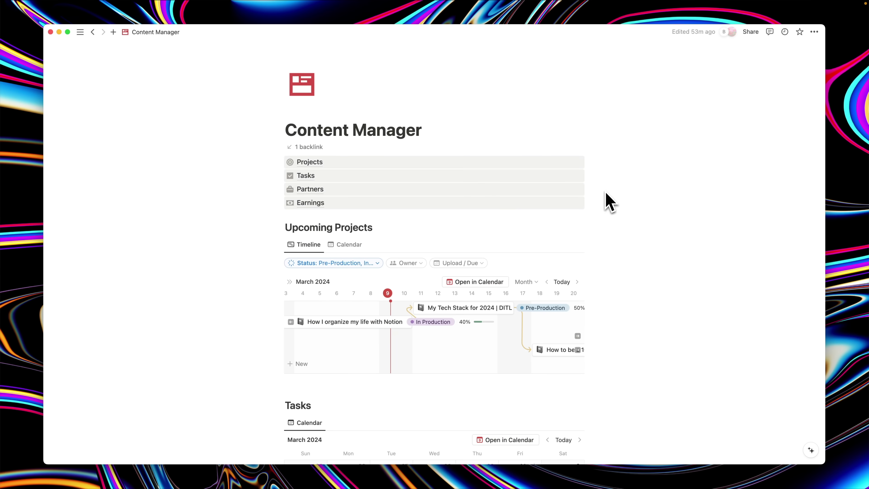
{"action": "left_click", "coordinate": [321, 163]}
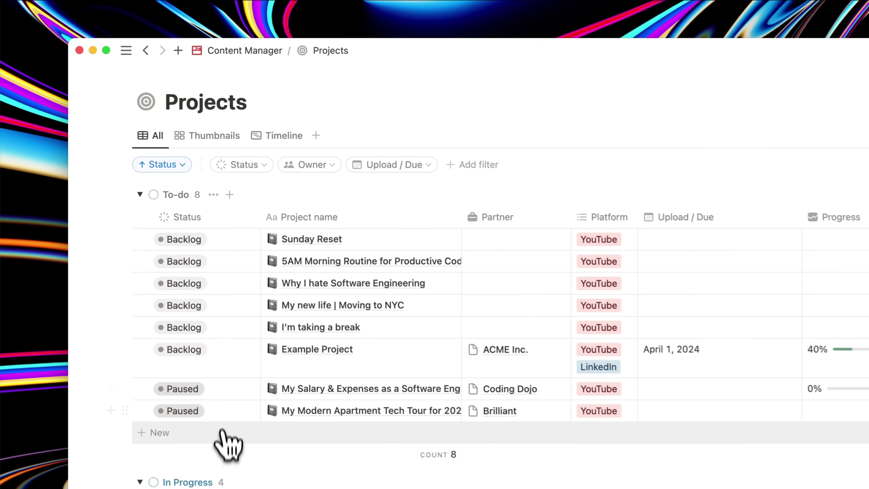
Collapse the To-do, In Progress and Complete groups, re-expand them, and open Example Project in side peek.
{"action": "scroll", "coordinate": [103, 206], "scroll_direction": "down", "scroll_amount": 2}
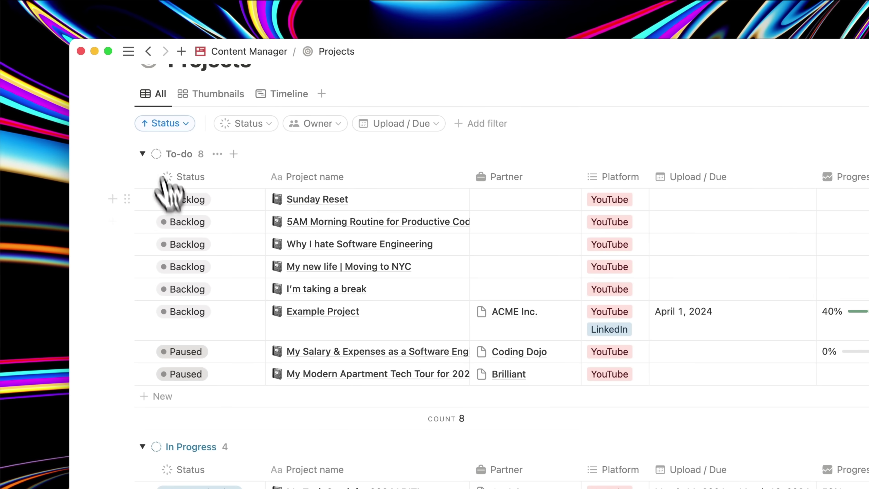
{"action": "left_click", "coordinate": [142, 154]}
{"action": "left_click", "coordinate": [142, 188]}
{"action": "left_click", "coordinate": [143, 224]}
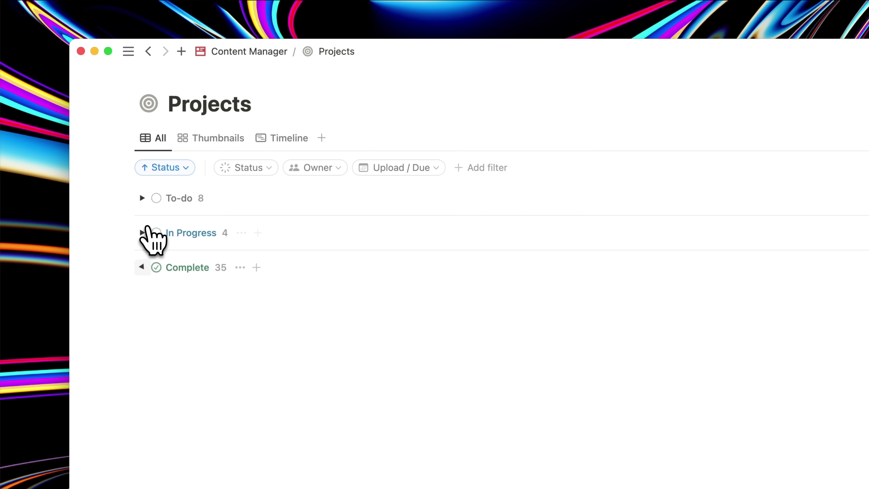
{"action": "left_click", "coordinate": [144, 266], "text": "alt"}
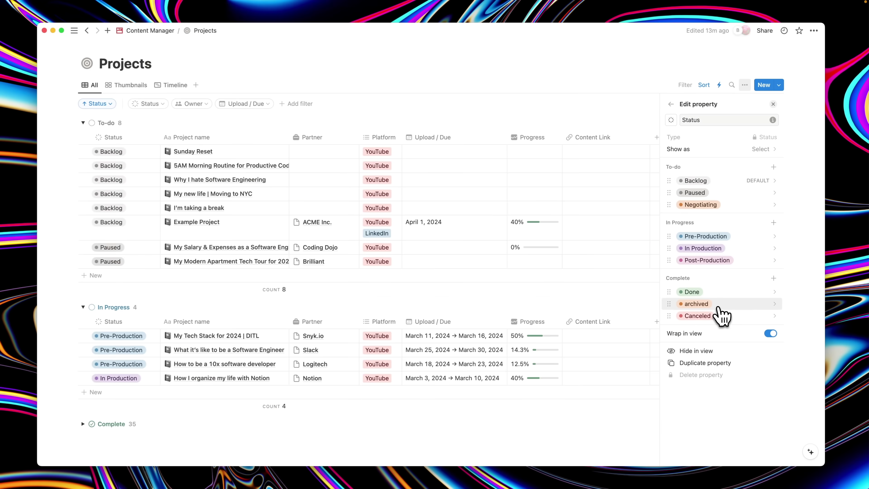
{"action": "left_click", "coordinate": [283, 201]}
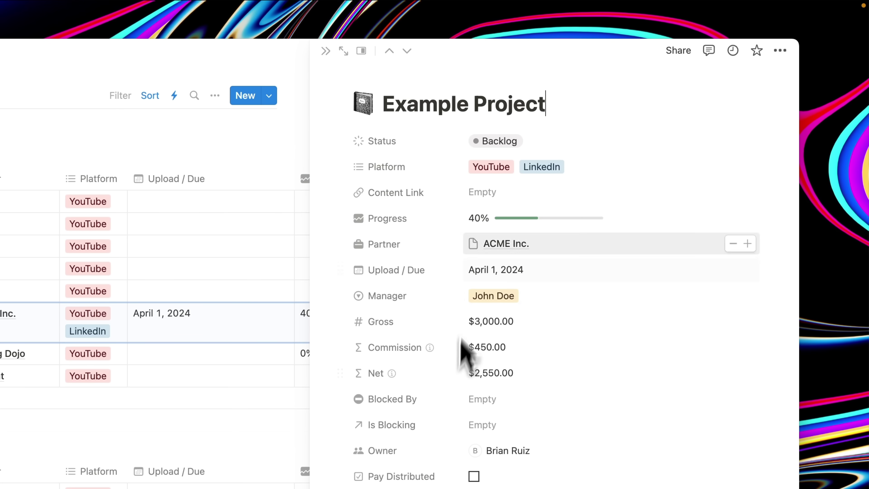
Close the preview, browse the Thumbnails gallery, return to the All table, and list project templates.
{"action": "scroll", "coordinate": [479, 479], "scroll_direction": "down", "scroll_amount": 5}
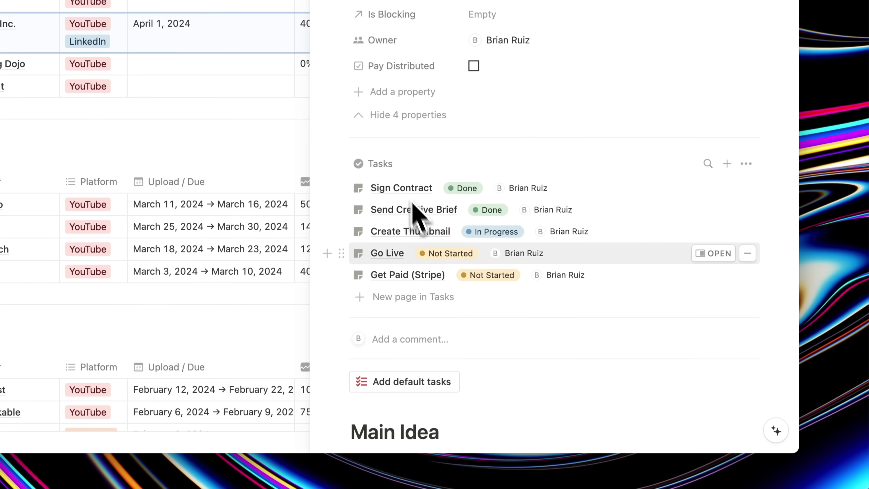
{"action": "key", "text": "Escape"}
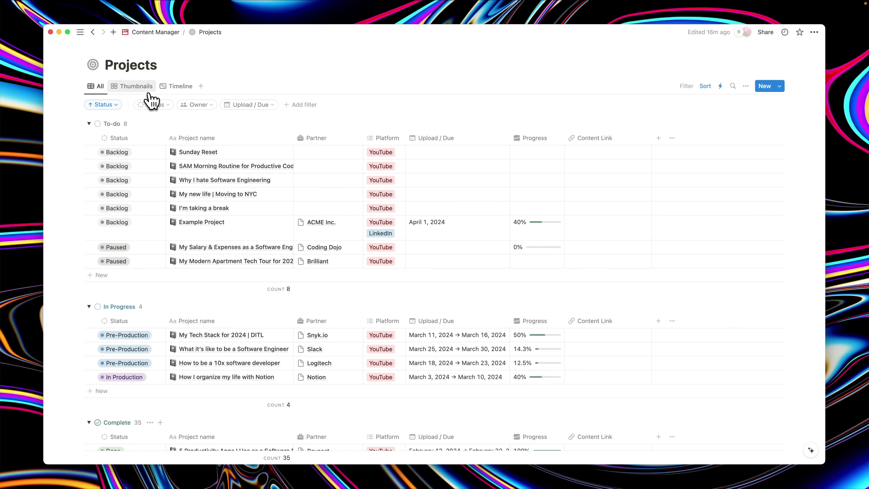
{"action": "left_click", "coordinate": [149, 91]}
{"action": "scroll", "coordinate": [245, 180], "scroll_direction": "down", "scroll_amount": 2}
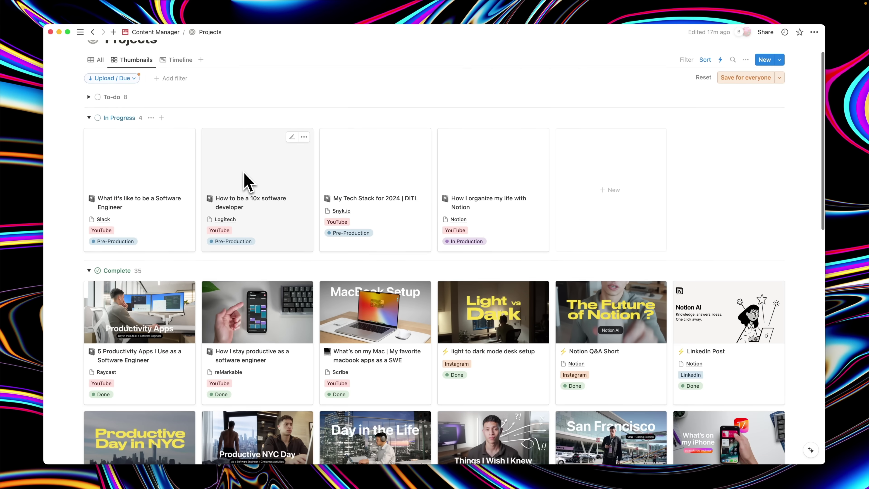
{"action": "scroll", "coordinate": [246, 180], "scroll_direction": "down", "scroll_amount": 3}
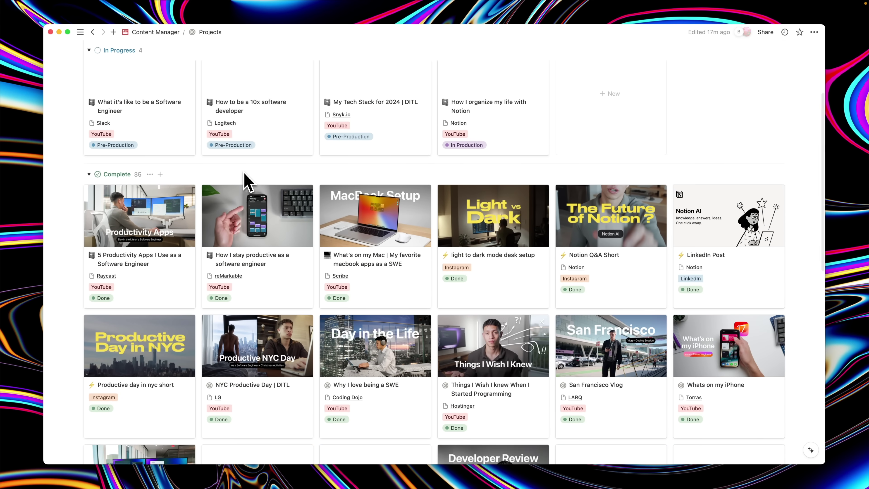
{"action": "scroll", "coordinate": [246, 180], "scroll_direction": "down", "scroll_amount": 5}
{"action": "scroll", "coordinate": [245, 180], "scroll_direction": "up", "scroll_amount": 10}
{"action": "left_click", "coordinate": [97, 86]}
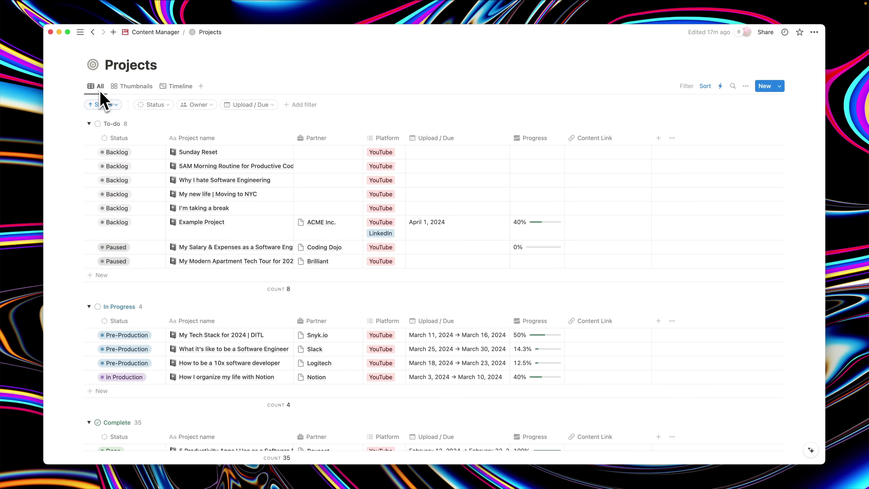
{"action": "left_click", "coordinate": [779, 86]}
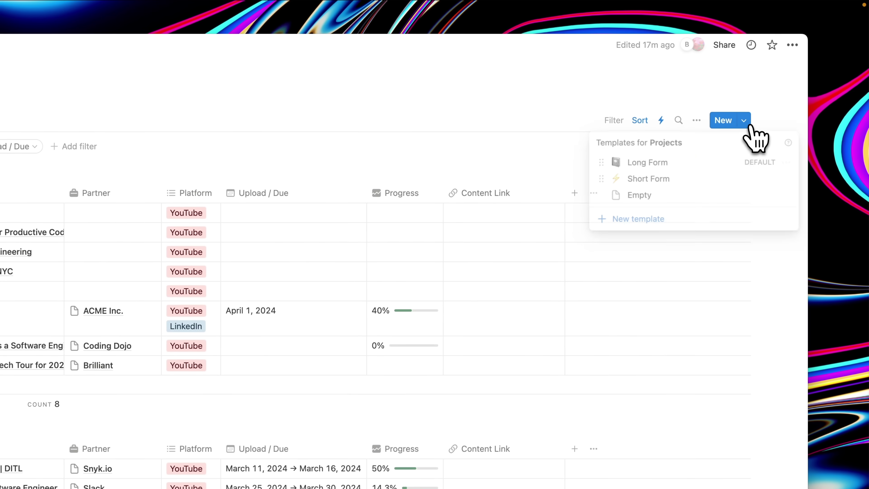
Edit the Long Form template from its ••• menu and scroll through its filled chapters.
{"action": "left_click", "coordinate": [787, 163]}
{"action": "left_click", "coordinate": [749, 163]}
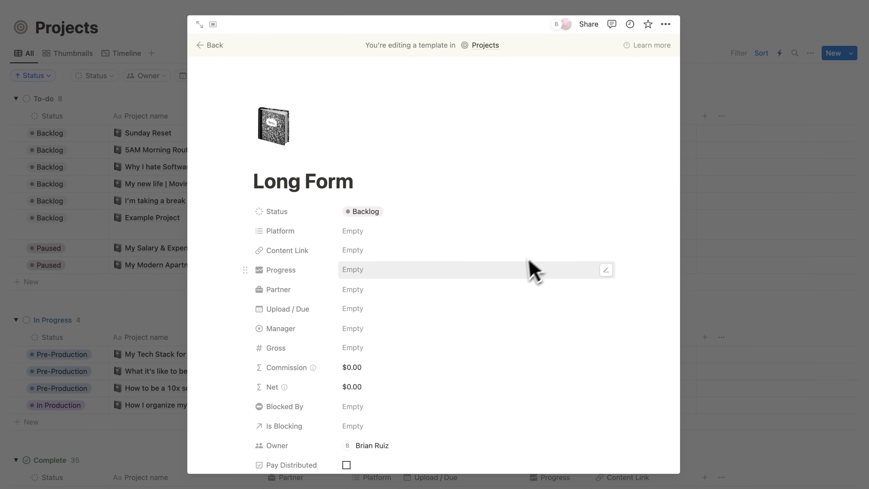
{"action": "scroll", "coordinate": [533, 272], "scroll_direction": "down", "scroll_amount": 10}
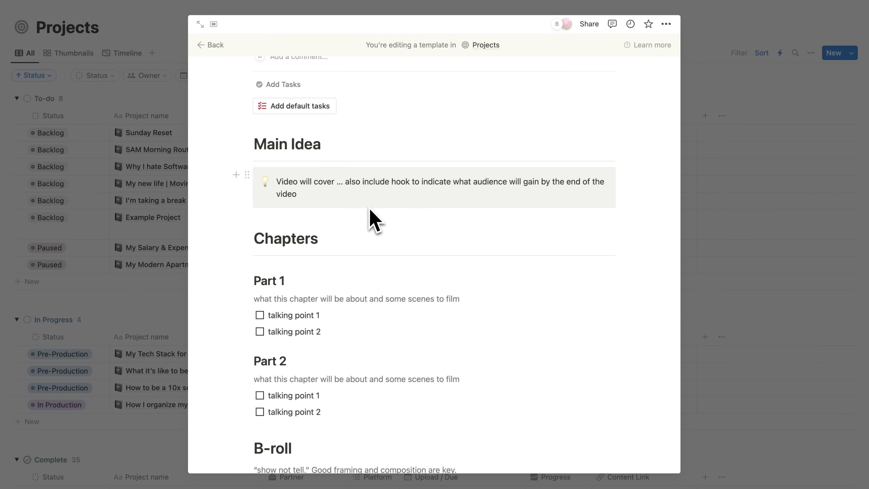
{"action": "scroll", "coordinate": [370, 209], "scroll_direction": "down", "scroll_amount": 2}
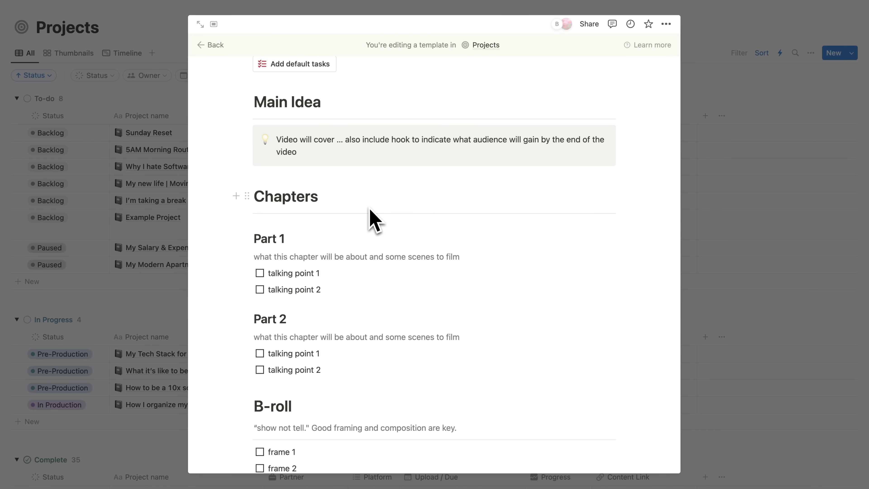
{"action": "scroll", "coordinate": [372, 219], "scroll_direction": "down", "scroll_amount": 4}
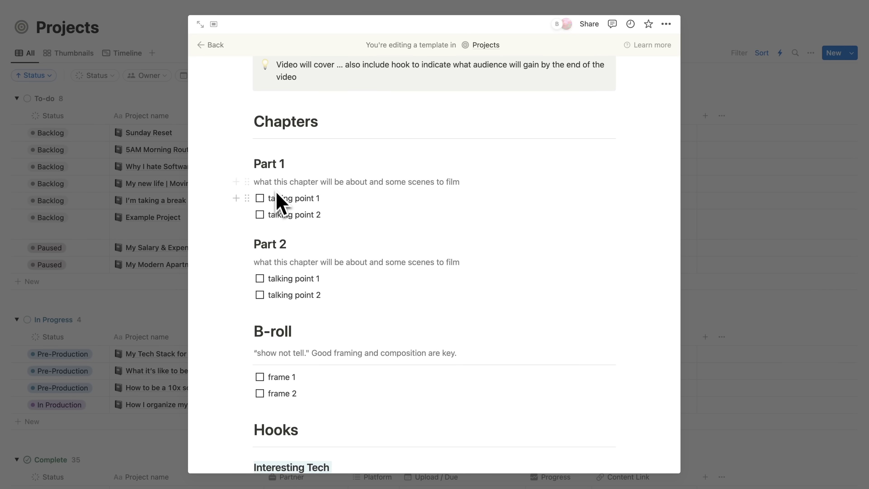
{"action": "scroll", "coordinate": [318, 219], "scroll_direction": "down", "scroll_amount": 8}
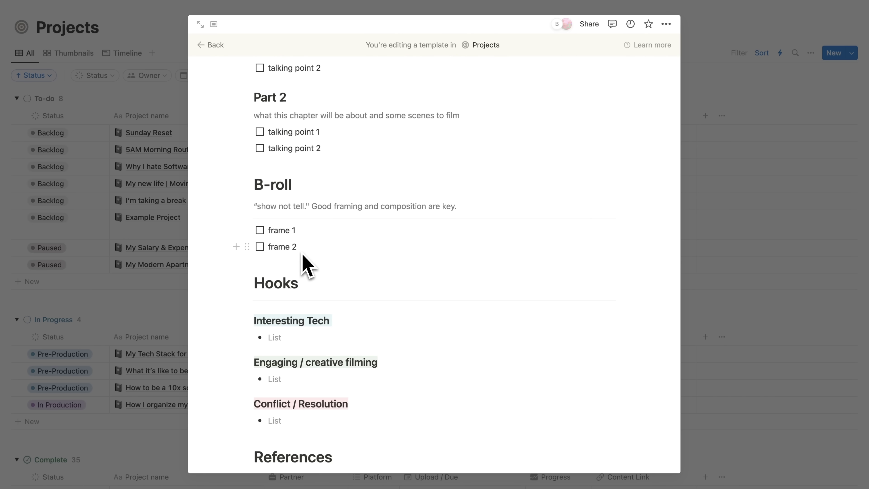
{"action": "scroll", "coordinate": [306, 265], "scroll_direction": "down", "scroll_amount": 4}
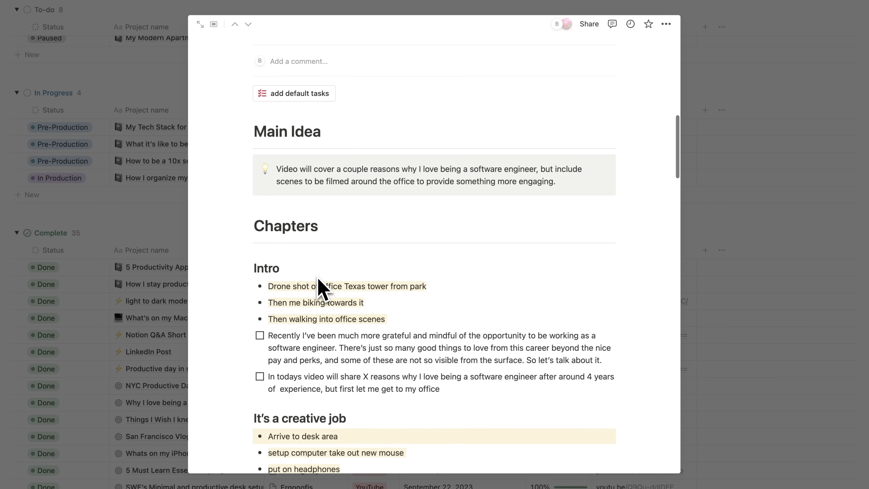
Select the 'It's a creative job' heading, have AI Continue writing, then return to Content Manager.
{"action": "scroll", "coordinate": [320, 284], "scroll_direction": "down", "scroll_amount": 5}
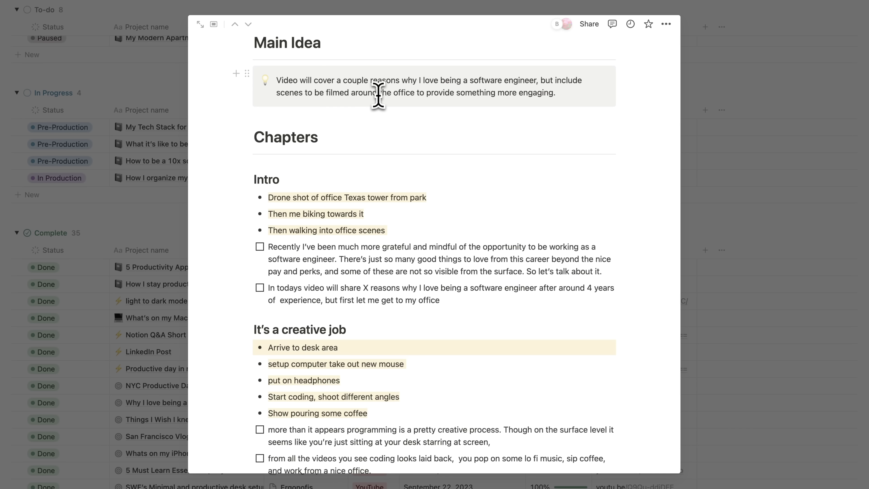
{"action": "left_click_drag", "start_coordinate": [328, 93], "coordinate": [556, 93]}
{"action": "scroll", "coordinate": [405, 224], "scroll_direction": "down", "scroll_amount": 3}
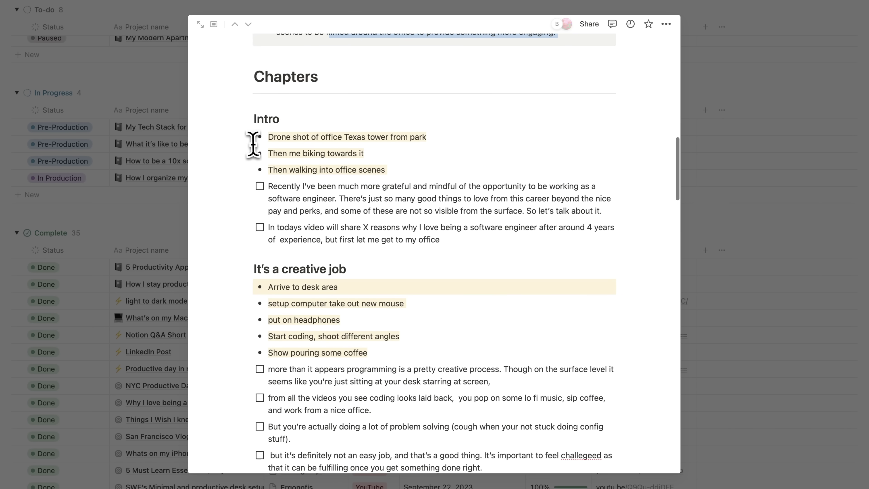
{"action": "left_click", "coordinate": [253, 144]}
{"action": "scroll", "coordinate": [301, 237], "scroll_direction": "down", "scroll_amount": 2}
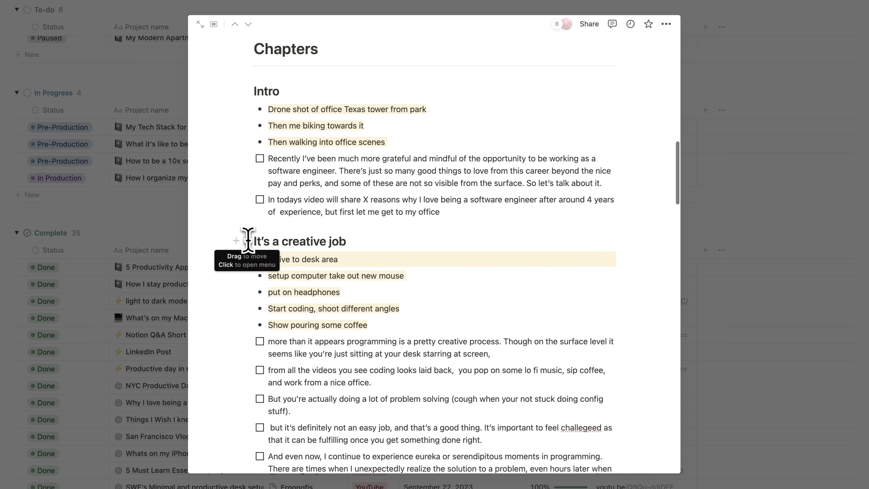
{"action": "left_click_drag", "start_coordinate": [252, 241], "coordinate": [366, 239]}
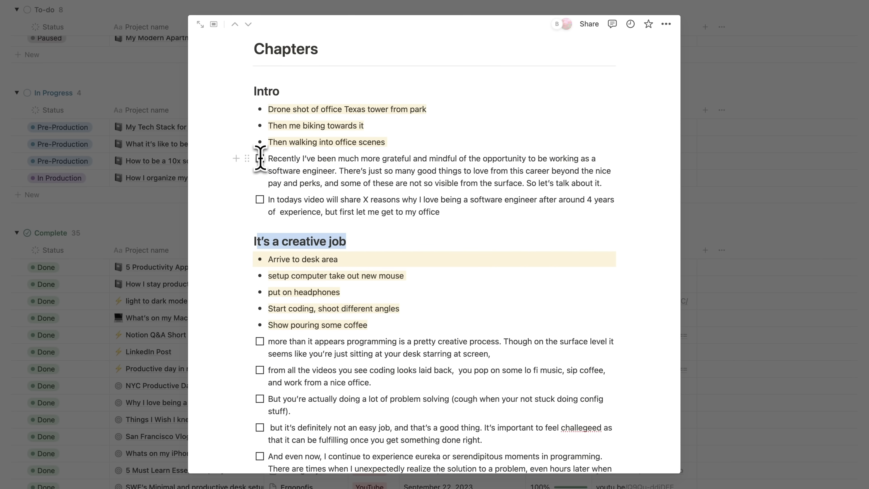
{"action": "scroll", "coordinate": [319, 215], "scroll_direction": "down", "scroll_amount": 10}
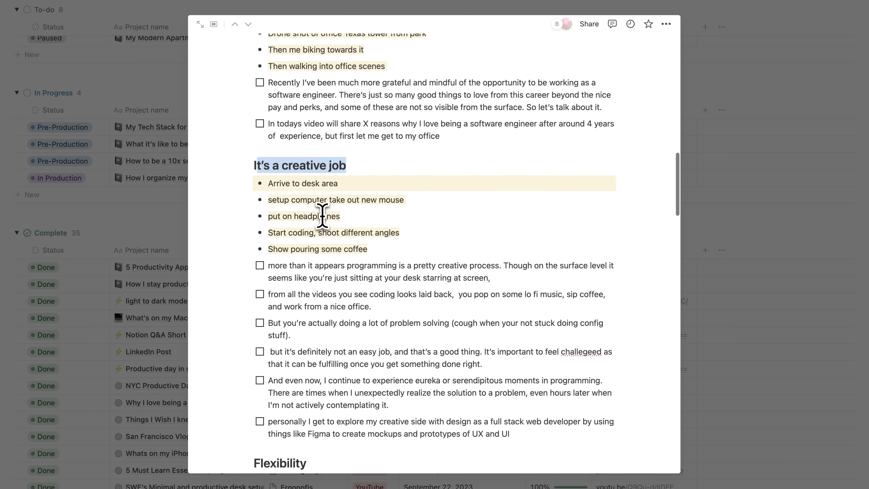
{"action": "scroll", "coordinate": [323, 216], "scroll_direction": "down", "scroll_amount": 15}
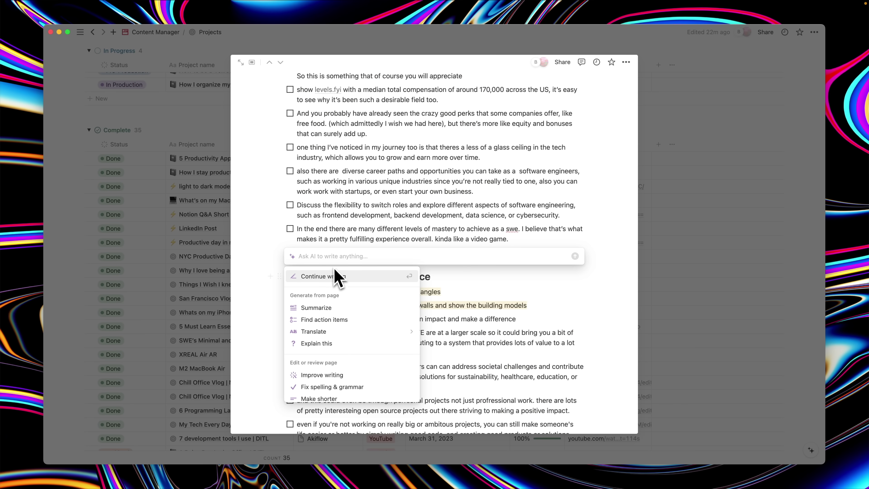
{"action": "left_click", "coordinate": [328, 276]}
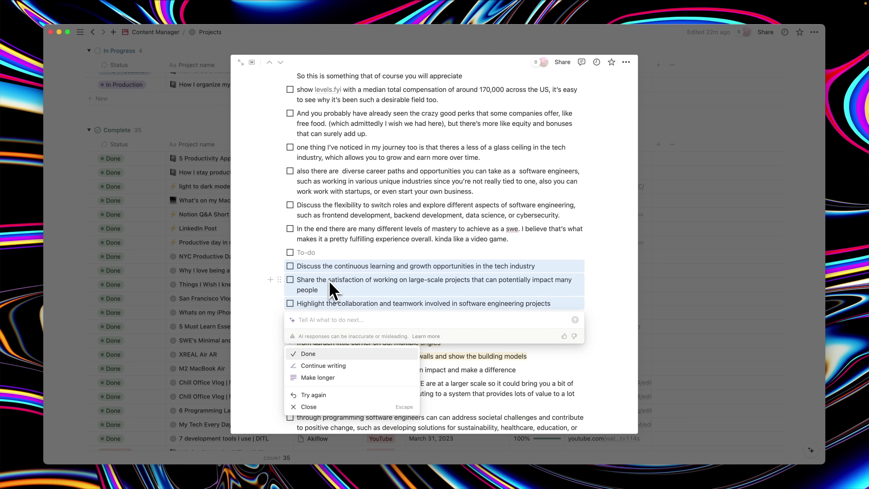
{"action": "left_click", "coordinate": [170, 107]}
{"action": "left_click", "coordinate": [155, 33]}
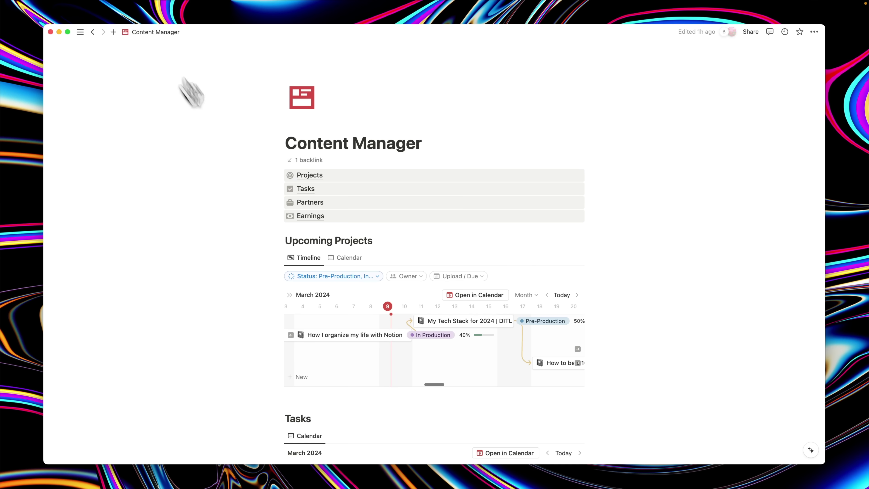
Open the Tasks database and view the Status options for Get Paid (Stripe).
{"action": "left_click", "coordinate": [303, 189]}
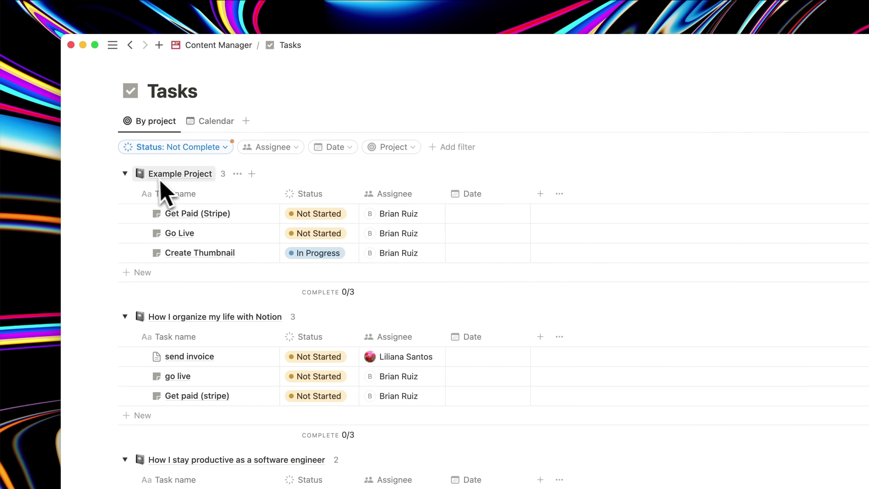
{"action": "left_click", "coordinate": [335, 216]}
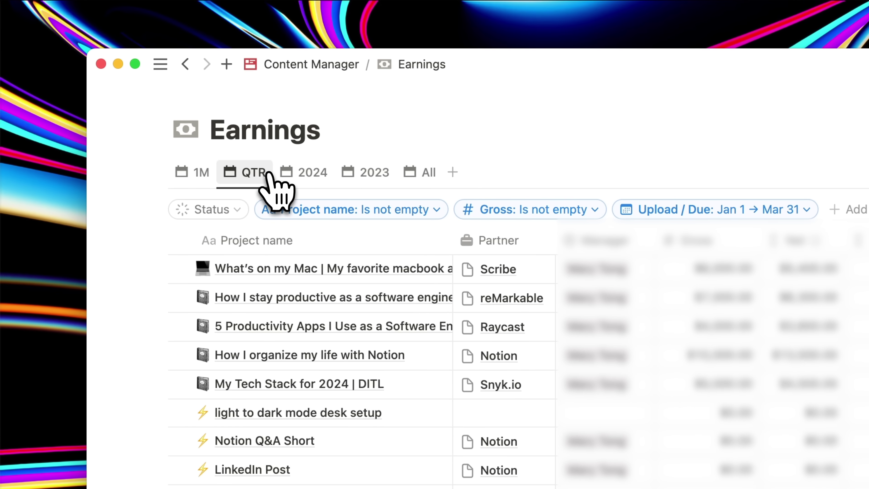
Switch the Earnings views between 2024, 2023 and All, ending back on 2023.
{"action": "left_click", "coordinate": [307, 172]}
{"action": "left_click", "coordinate": [358, 172]}
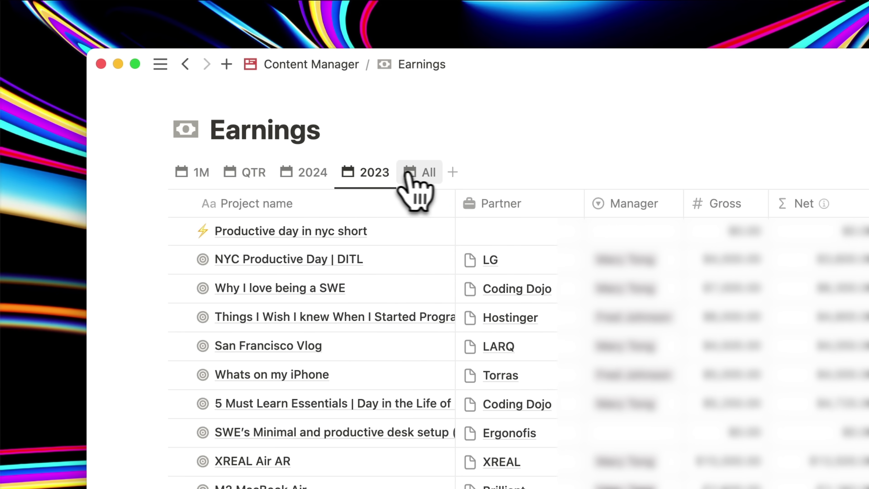
{"action": "left_click", "coordinate": [424, 174]}
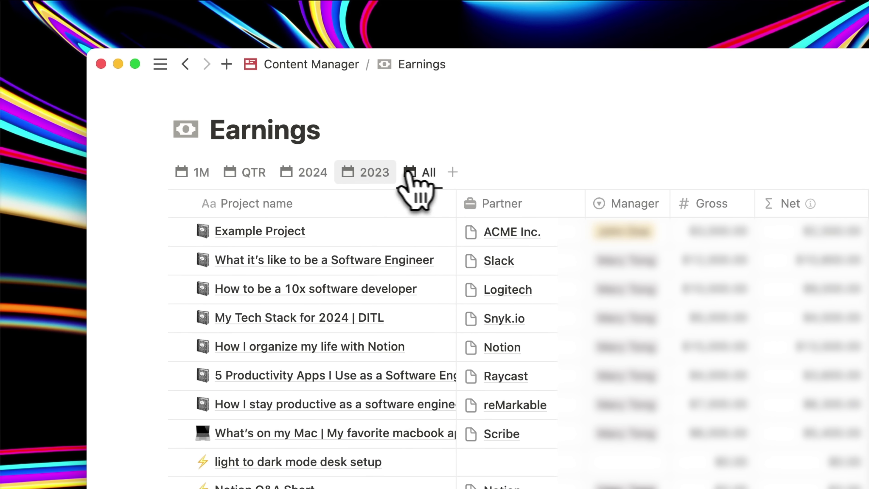
{"action": "left_click", "coordinate": [386, 175]}
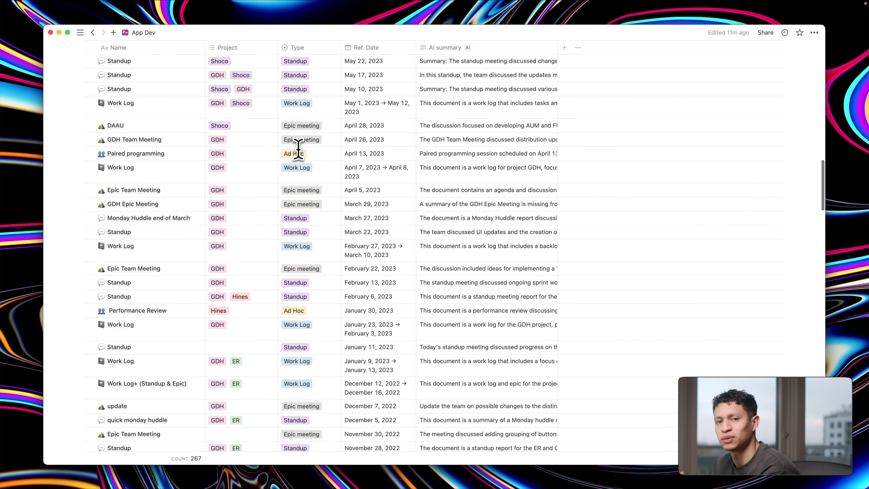
{"action": "scroll", "coordinate": [298, 149], "scroll_direction": "up", "scroll_amount": 20}
Show the App Dev meetings as Calendar, then List, then back to Table.
{"action": "left_click", "coordinate": [152, 186]}
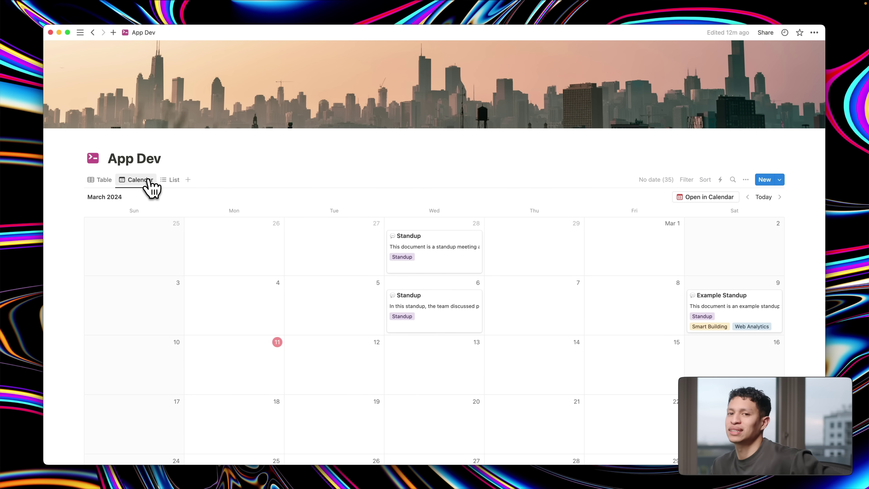
{"action": "left_click", "coordinate": [166, 186]}
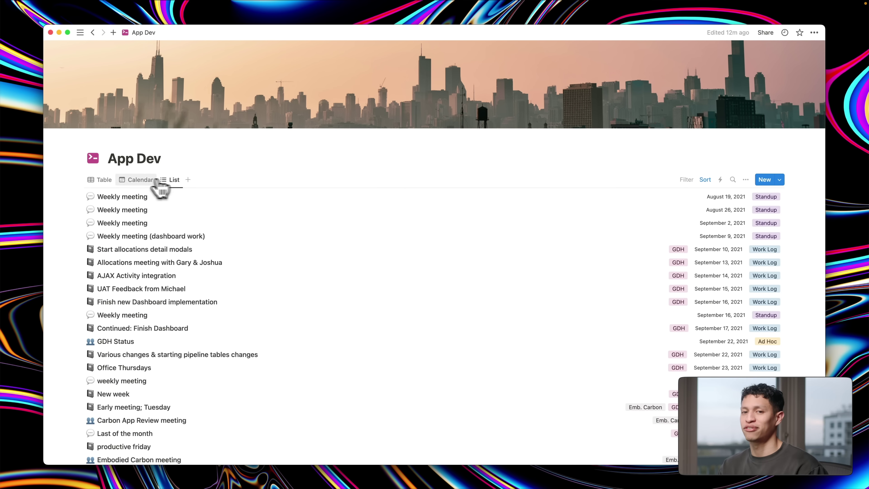
{"action": "left_click", "coordinate": [106, 181]}
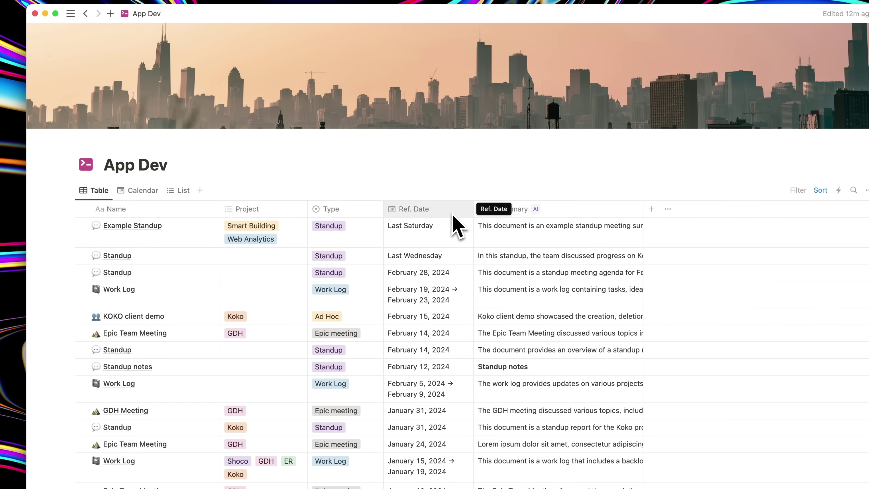
Inspect the AI summary property's Custom autofill settings.
{"action": "left_click", "coordinate": [520, 209]}
{"action": "left_click", "coordinate": [455, 240]}
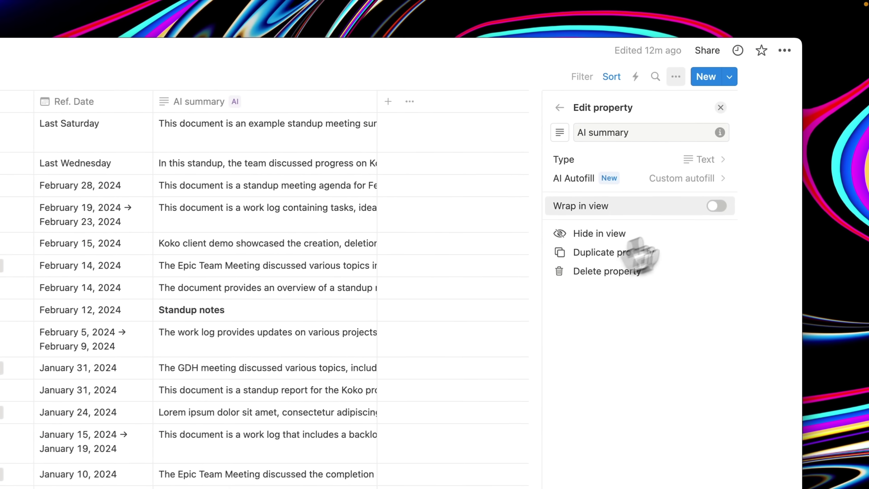
{"action": "left_click", "coordinate": [694, 180]}
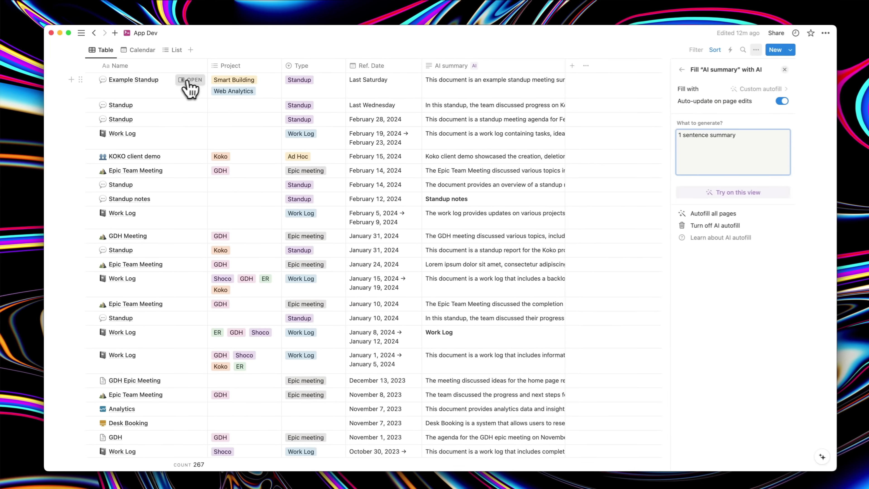
Open Example Standup beside the table and read its talking points and action items.
{"action": "left_click", "coordinate": [215, 90]}
{"action": "scroll", "coordinate": [641, 235], "scroll_direction": "down", "scroll_amount": 8}
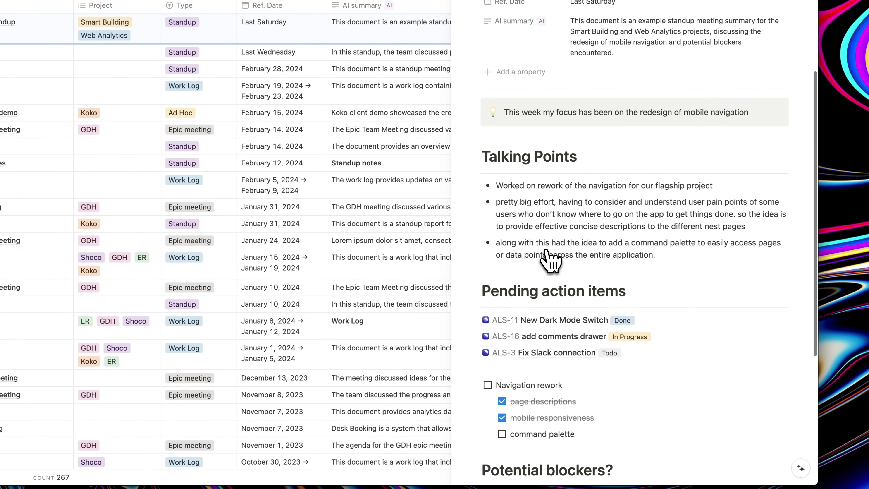
{"action": "scroll", "coordinate": [550, 261], "scroll_direction": "down", "scroll_amount": 4}
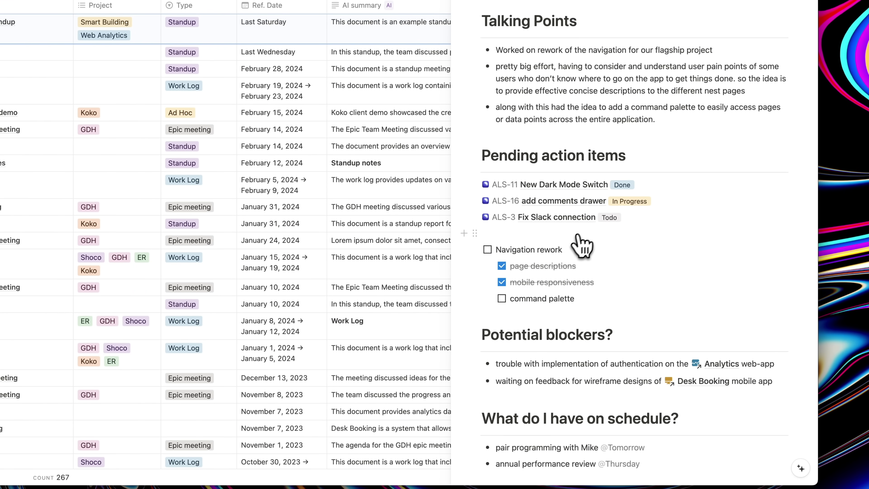
{"action": "scroll", "coordinate": [587, 243], "scroll_direction": "down", "scroll_amount": 3}
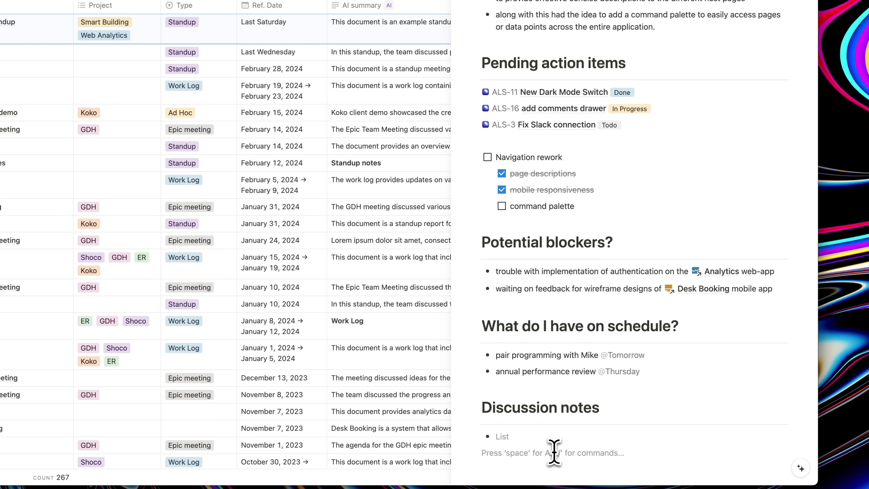
{"action": "scroll", "coordinate": [574, 184], "scroll_direction": "up", "scroll_amount": 4}
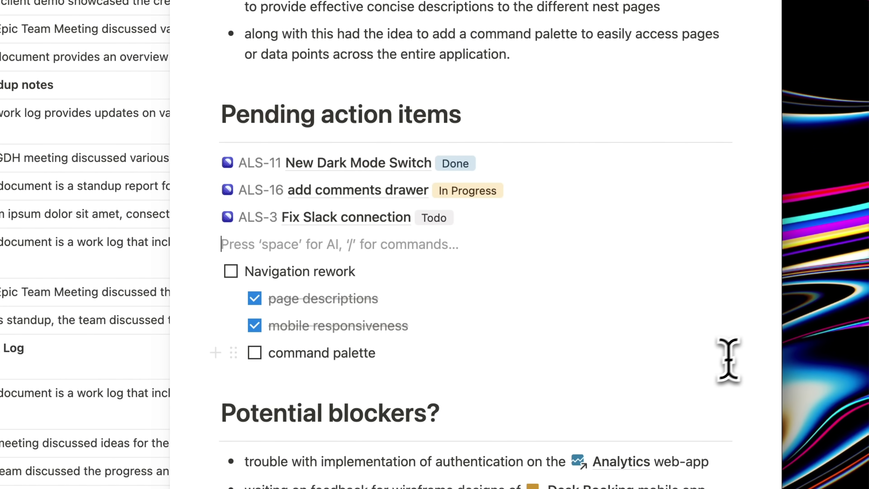
Select the action items and navigation checklist, then create a new Standup from template.
{"action": "left_click_drag", "start_coordinate": [738, 354], "coordinate": [232, 171]}
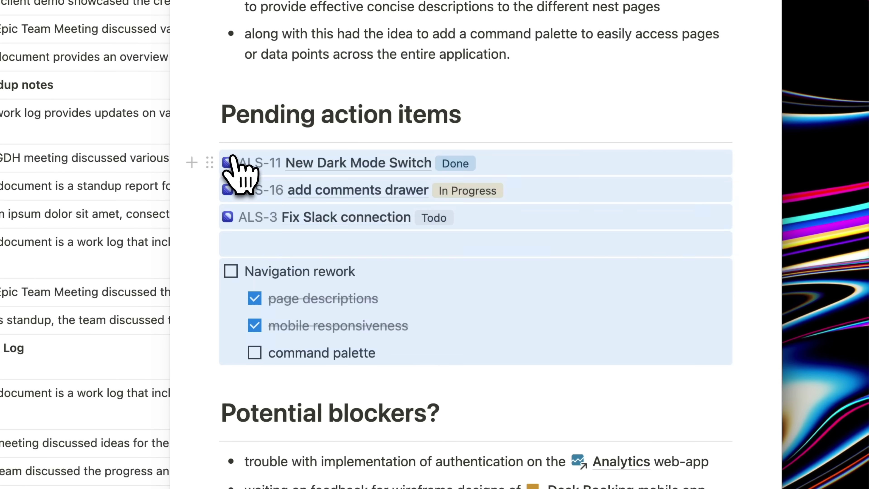
{"action": "scroll", "coordinate": [21, 102], "scroll_direction": "up", "scroll_amount": 5}
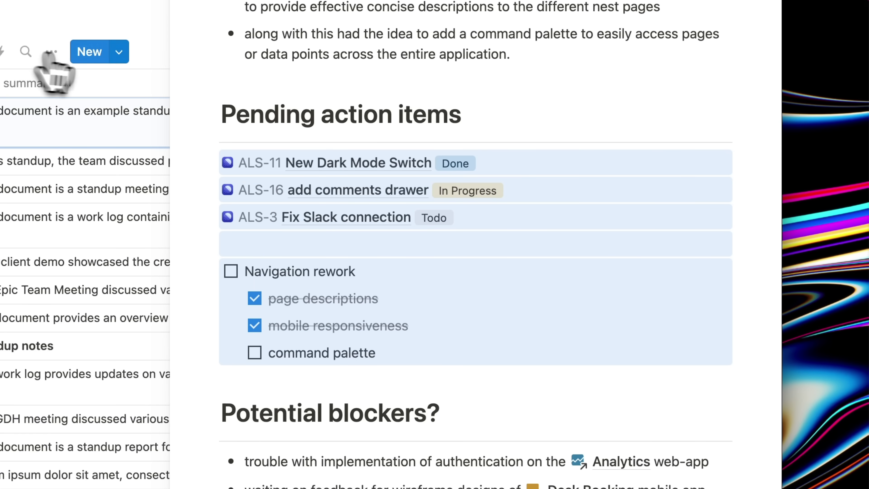
{"action": "left_click", "coordinate": [121, 50]}
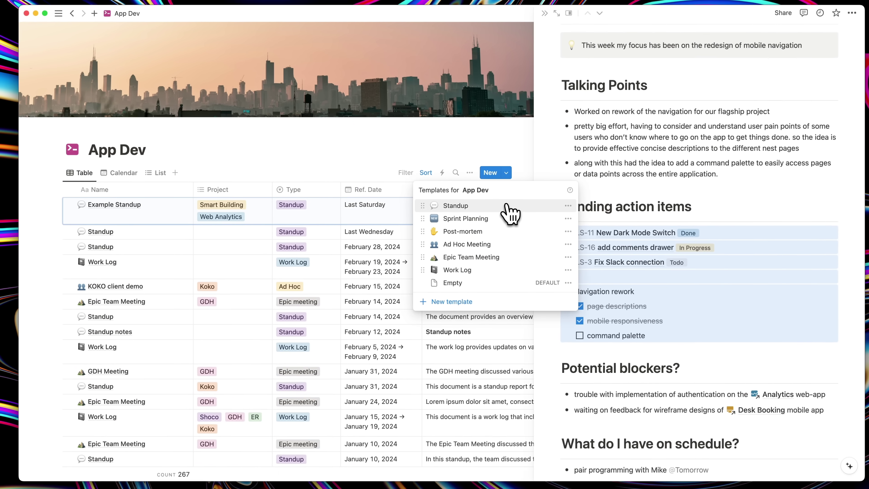
{"action": "left_click", "coordinate": [283, 151]}
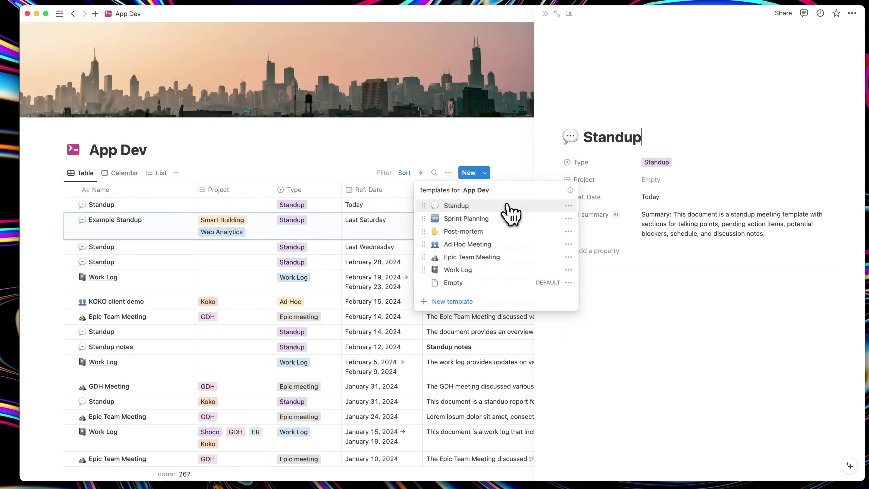
Paste the action items into the new Standup's to-do with Paste and sync, then close it.
{"action": "scroll", "coordinate": [600, 323], "scroll_direction": "down", "scroll_amount": 3}
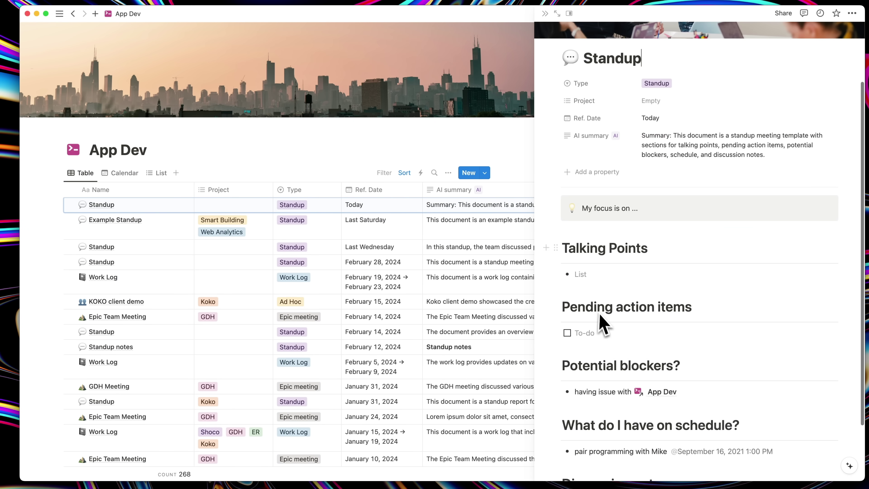
{"action": "left_click", "coordinate": [602, 332]}
{"action": "type", "text": "ALS-11 New Dark Mode Switch ALS-16 add comments drawer ALS-3 Fix Slack connection Navigation rework page descriptions mobile responsiveness command palette"}
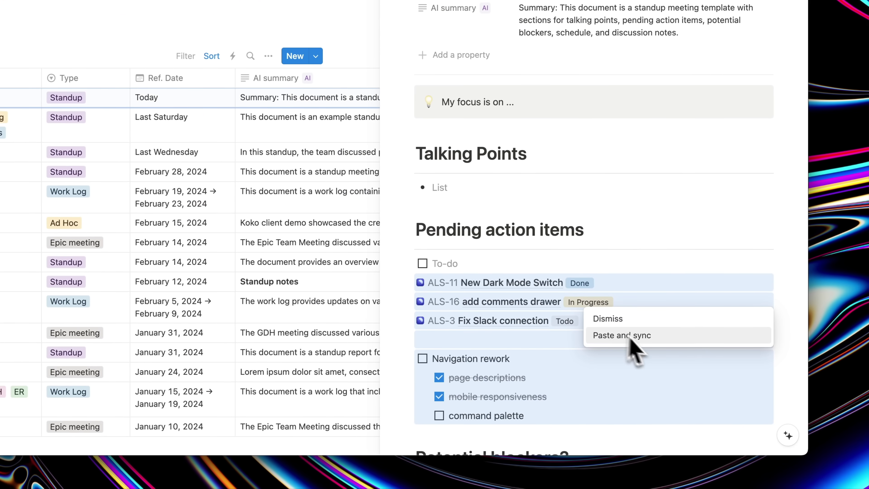
{"action": "left_click", "coordinate": [628, 338]}
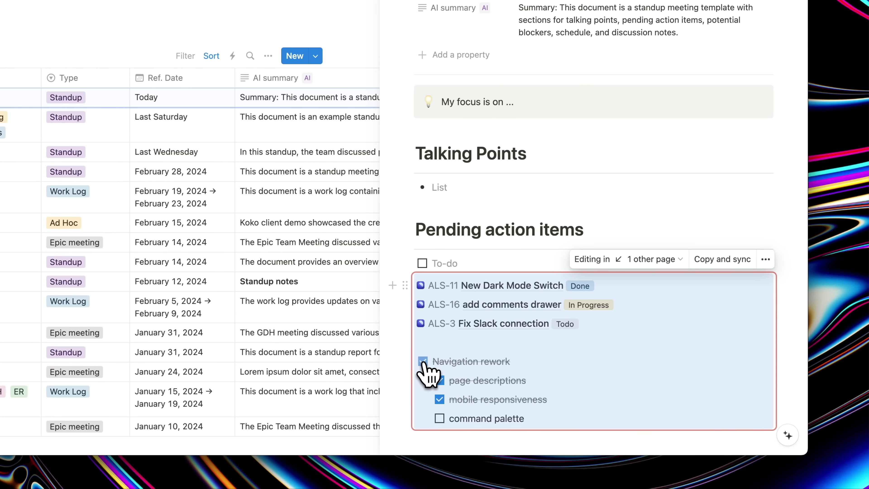
{"action": "key", "text": "Escape"}
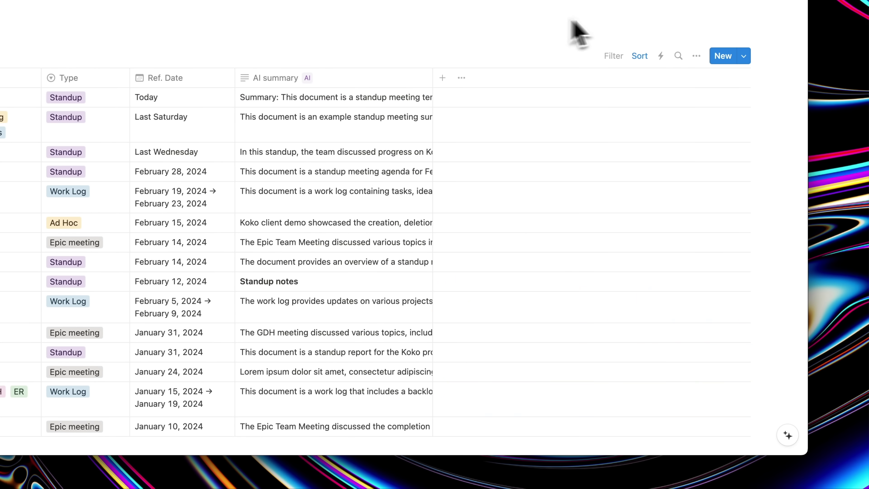
{"action": "left_click", "coordinate": [743, 56]}
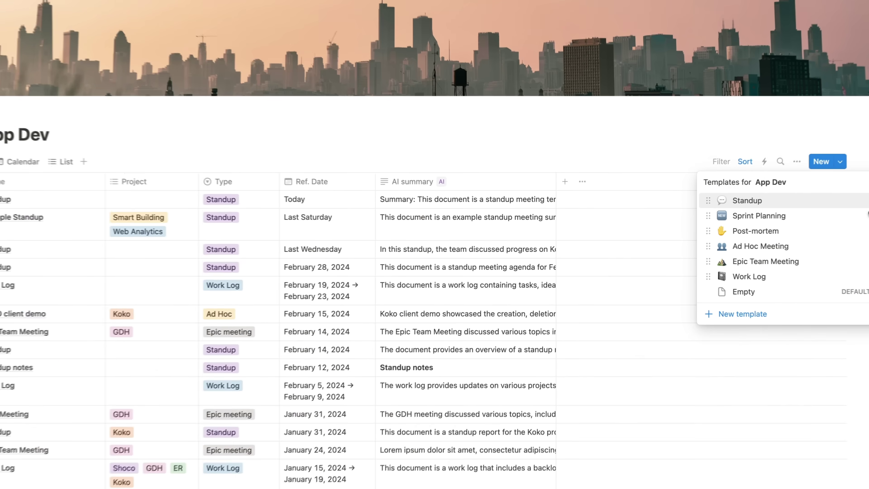
Open the Standup template for editing, scroll through it, and close the editor.
{"action": "left_click", "coordinate": [741, 169]}
{"action": "left_click", "coordinate": [785, 204]}
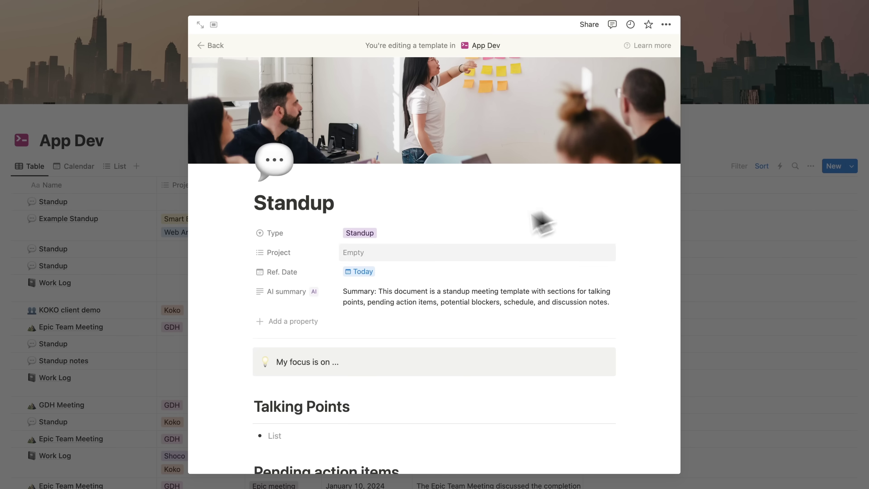
{"action": "scroll", "coordinate": [425, 311], "scroll_direction": "down", "scroll_amount": 8}
{"action": "scroll", "coordinate": [425, 314], "scroll_direction": "down", "scroll_amount": 3}
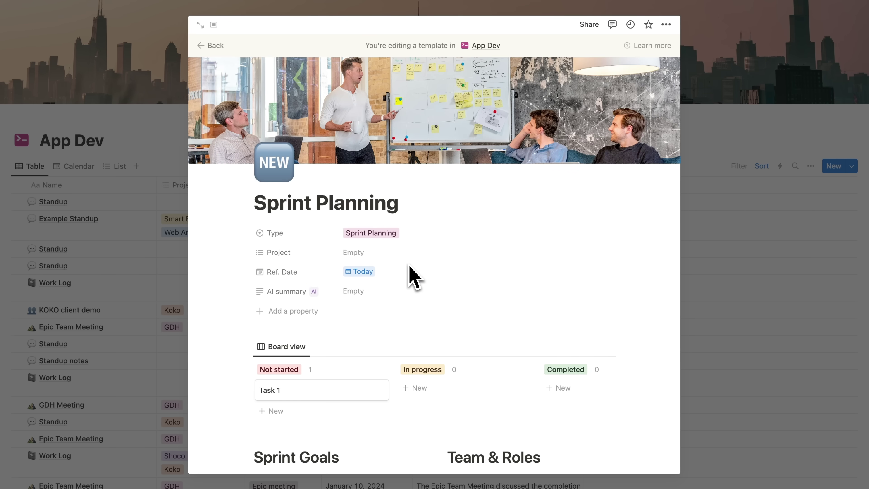
{"action": "scroll", "coordinate": [410, 269], "scroll_direction": "down", "scroll_amount": 5}
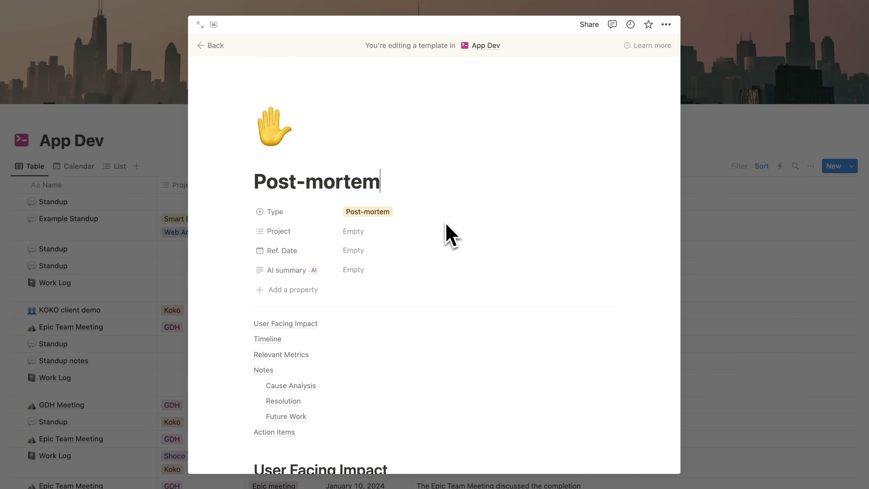
{"action": "scroll", "coordinate": [445, 233], "scroll_direction": "down", "scroll_amount": 10}
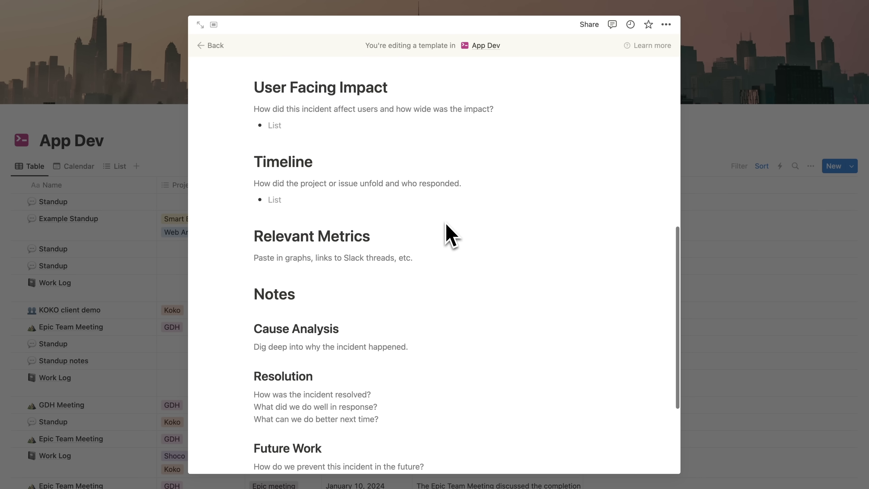
{"action": "scroll", "coordinate": [446, 225], "scroll_direction": "down", "scroll_amount": 5}
{"action": "key", "text": "Escape"}
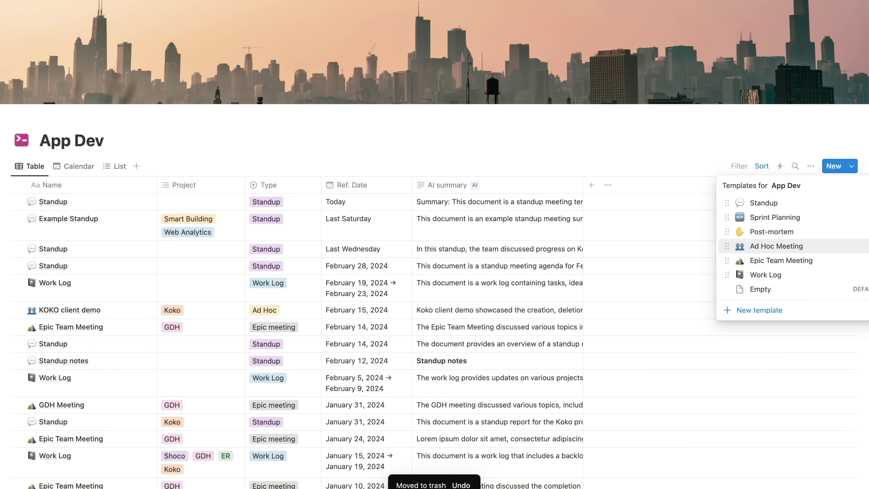
Open the Ad Hoc Meeting template for editing, then the Work Log template.
{"action": "left_click", "coordinate": [865, 245]}
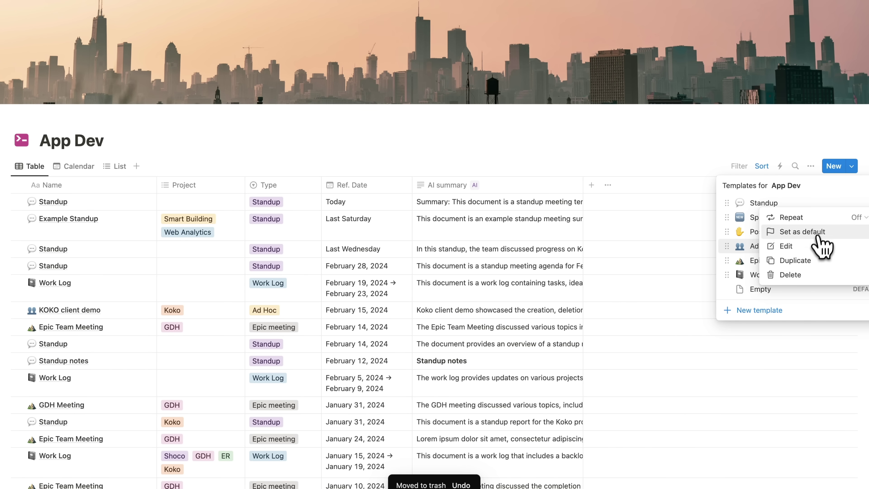
{"action": "left_click", "coordinate": [818, 244]}
{"action": "scroll", "coordinate": [467, 216], "scroll_direction": "down", "scroll_amount": 3}
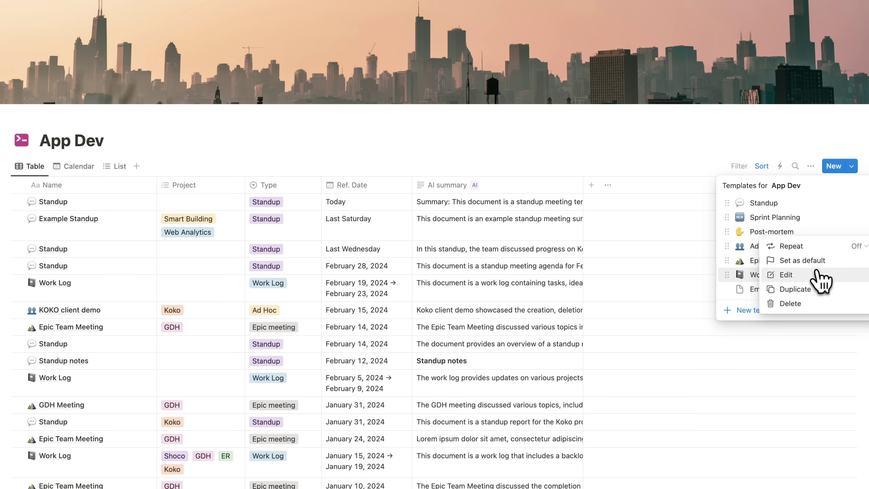
{"action": "left_click", "coordinate": [814, 275]}
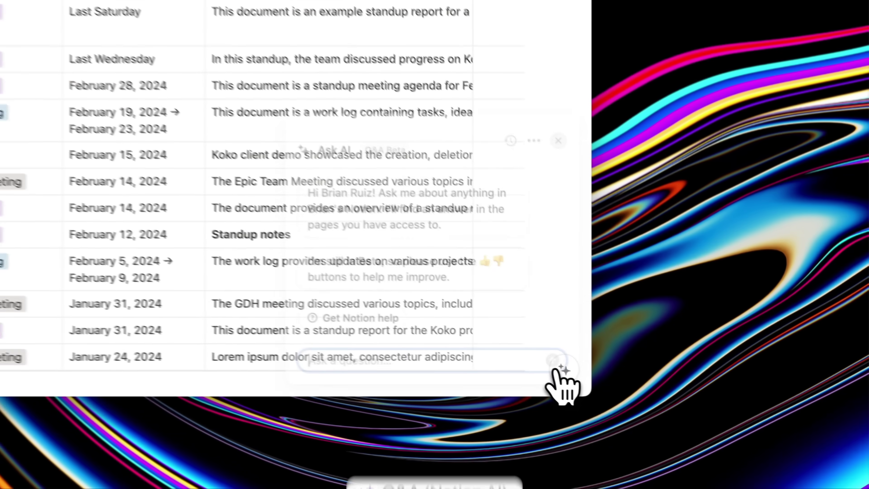
Ask Notion AI 'what kind of UI ux changes did I work on last year' and review cited pages.
{"action": "type", "text": "what kind of UI"}
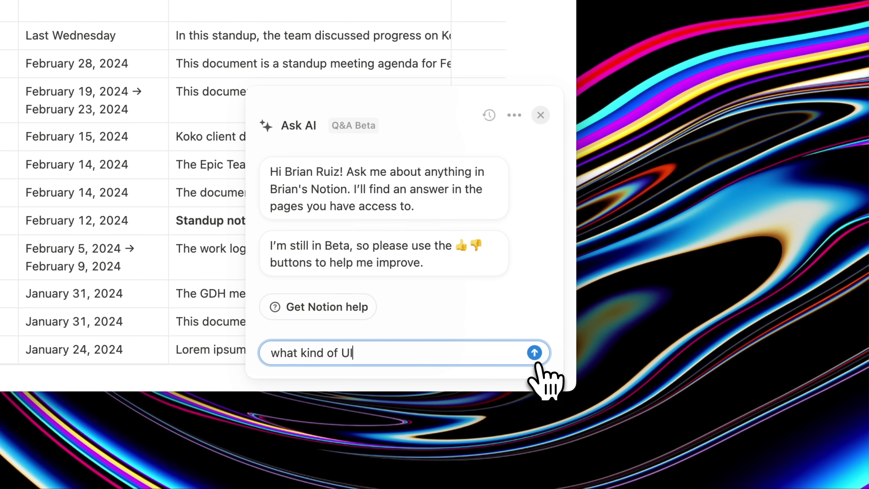
{"action": "type", "text": " ux changes did I work on la"}
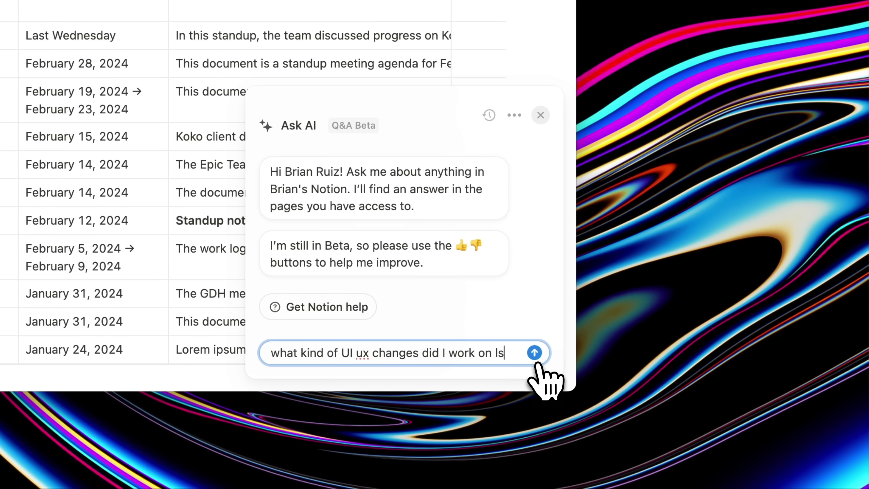
{"action": "type", "text": "st year in 2023"}
{"action": "key", "text": "Return"}
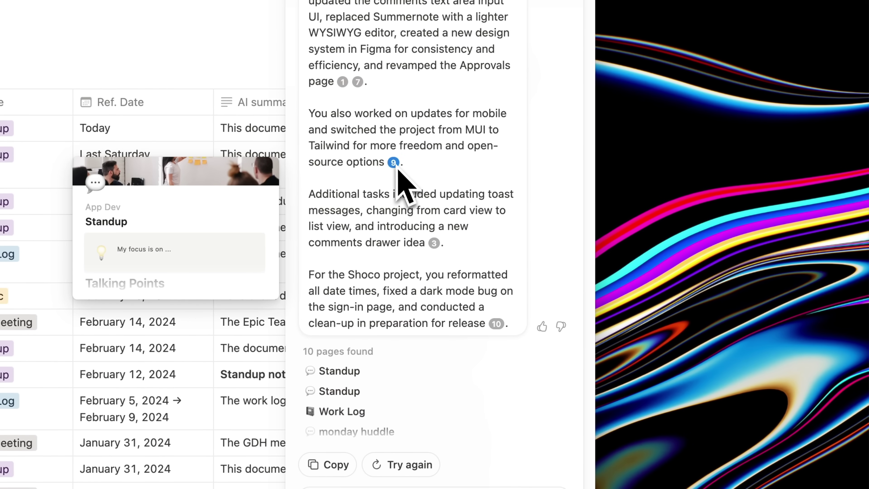
{"action": "mouse_move", "coordinate": [350, 86]}
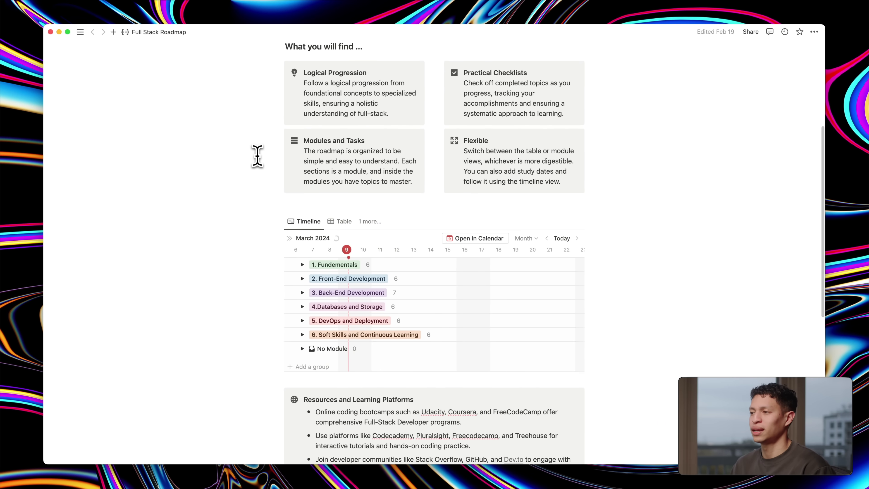
{"action": "scroll", "coordinate": [258, 156], "scroll_direction": "down", "scroll_amount": 10}
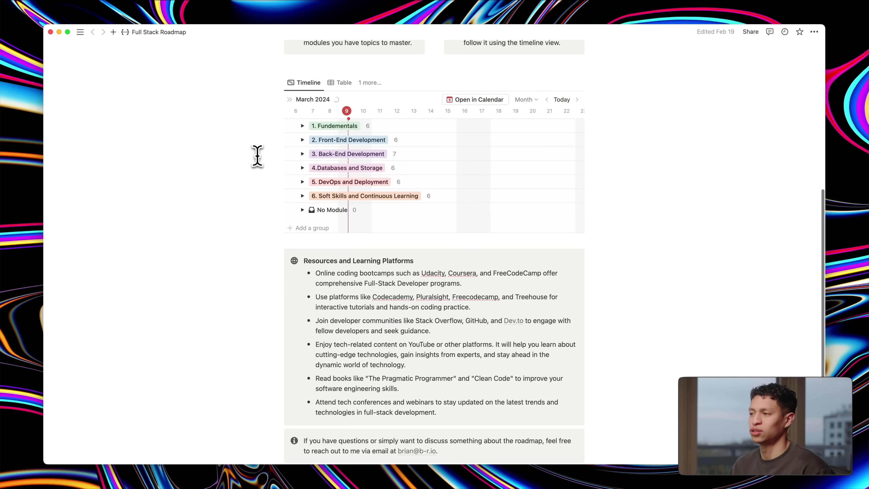
Show the Full Stack Roadmap as a grouped table, then as a board by module.
{"action": "scroll", "coordinate": [256, 155], "scroll_direction": "up", "scroll_amount": 10}
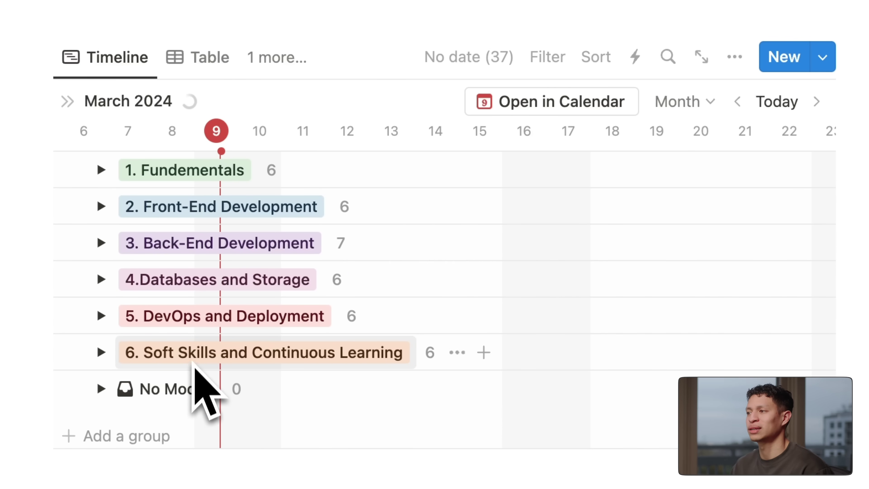
{"action": "left_click", "coordinate": [205, 58]}
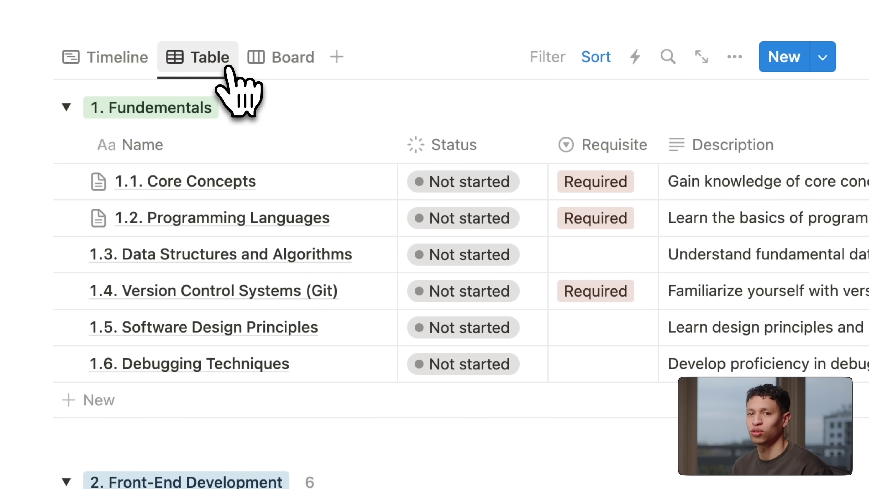
{"action": "scroll", "coordinate": [718, 186], "scroll_direction": "right", "scroll_amount": 10}
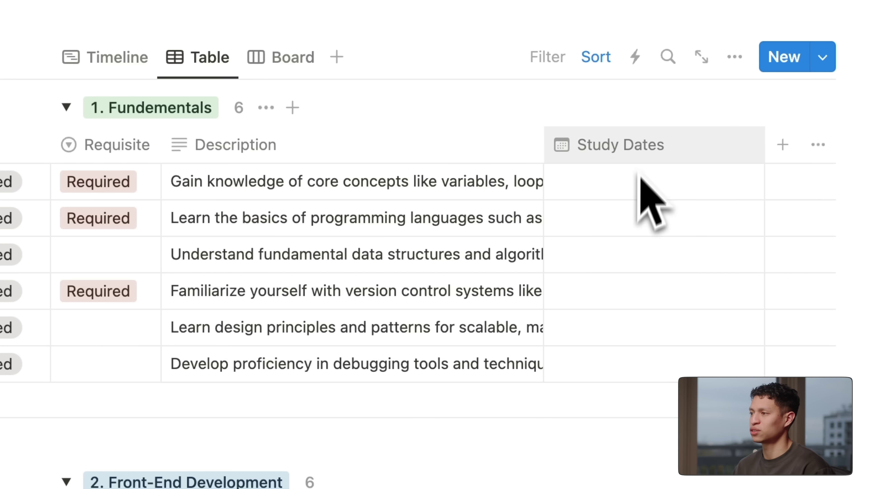
{"action": "left_click", "coordinate": [313, 60]}
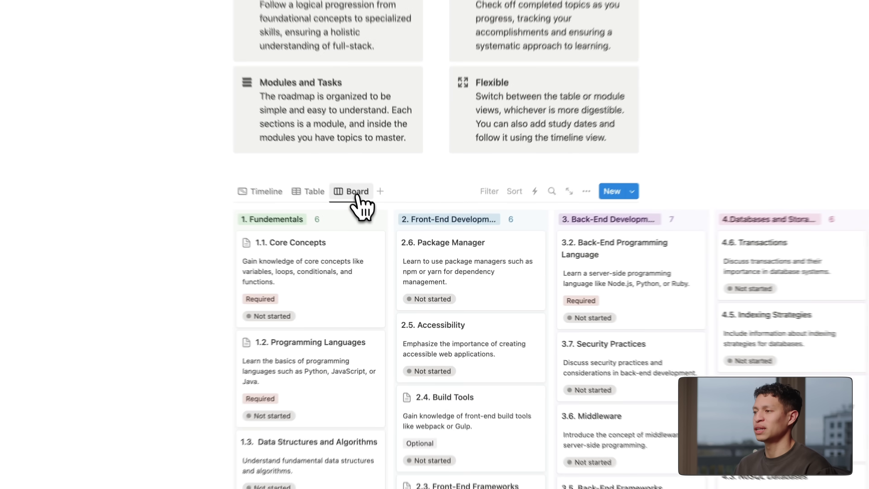
{"action": "scroll", "coordinate": [368, 222], "scroll_direction": "down", "scroll_amount": 2}
{"action": "scroll", "coordinate": [371, 224], "scroll_direction": "right", "scroll_amount": 10}
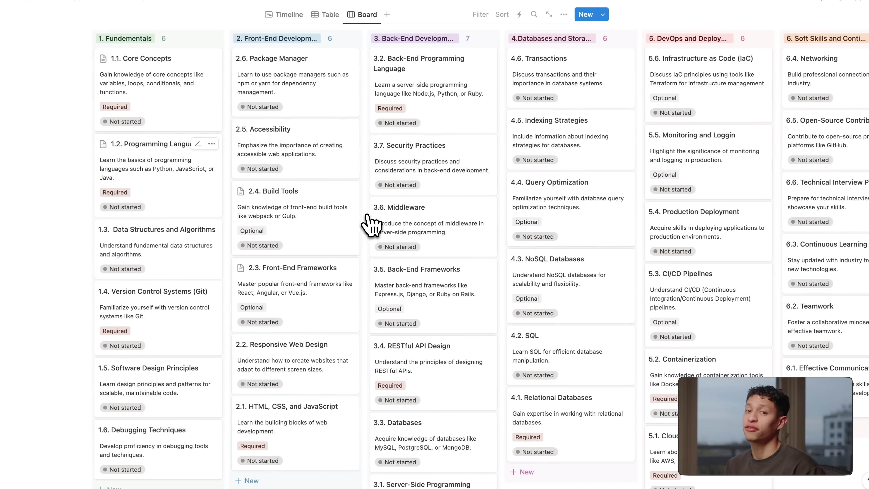
{"action": "scroll", "coordinate": [371, 224], "scroll_direction": "right", "scroll_amount": 1}
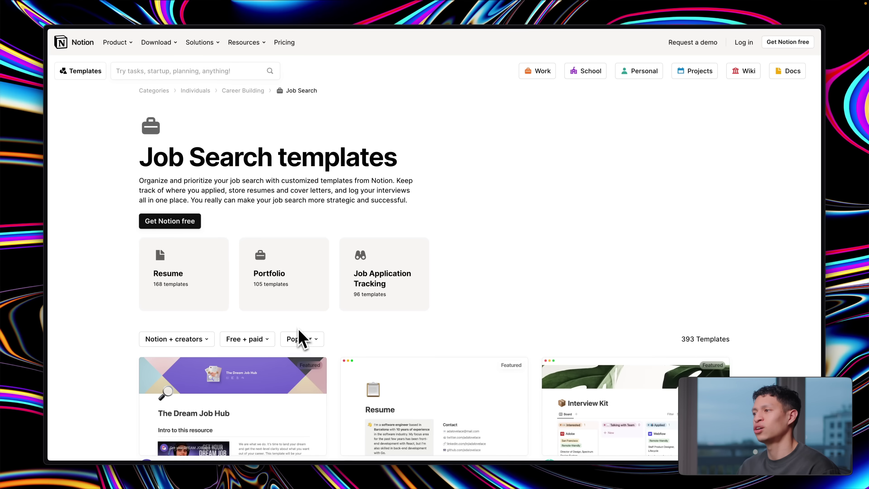
Browse the Portfolio category in Notion's template gallery.
{"action": "left_click", "coordinate": [299, 303]}
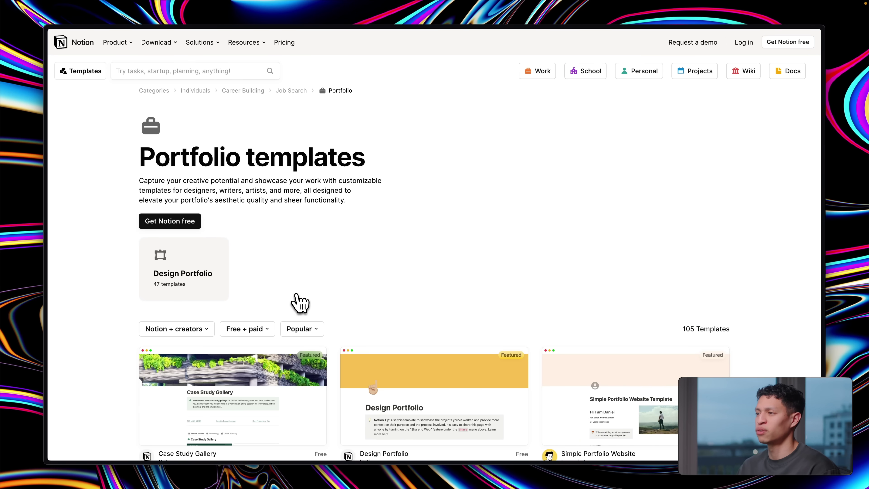
{"action": "scroll", "coordinate": [299, 303], "scroll_direction": "down", "scroll_amount": 10}
{"action": "scroll", "coordinate": [300, 303], "scroll_direction": "down", "scroll_amount": 20}
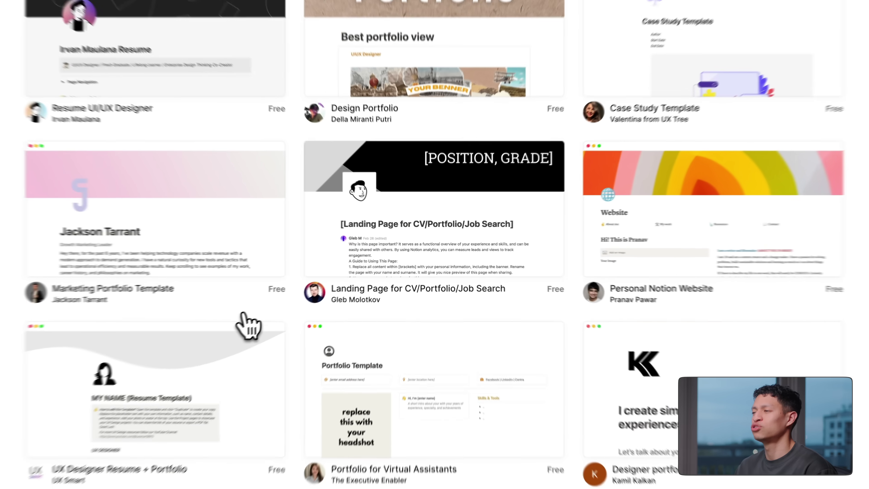
Search the web for 'notion api' and open the Notion Developers page.
{"action": "key", "text": "super+l"}
{"action": "type", "text": "notion api"}
{"action": "key", "text": "Return"}
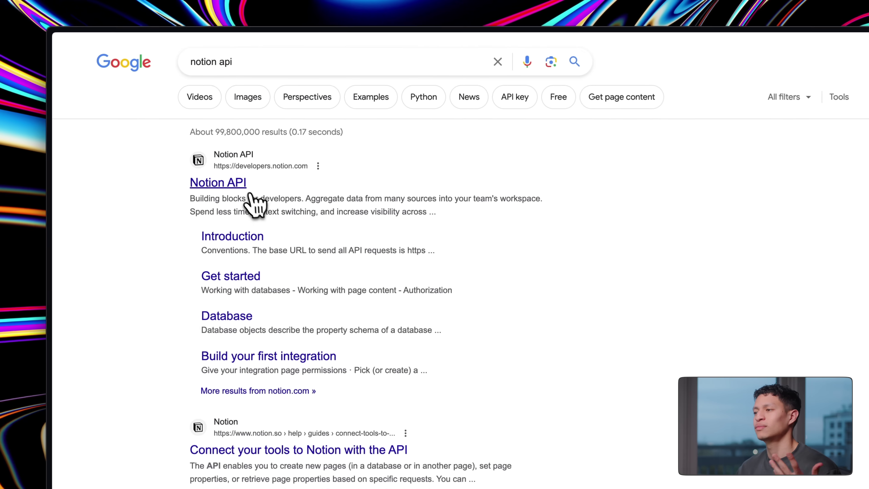
{"action": "left_click", "coordinate": [250, 193]}
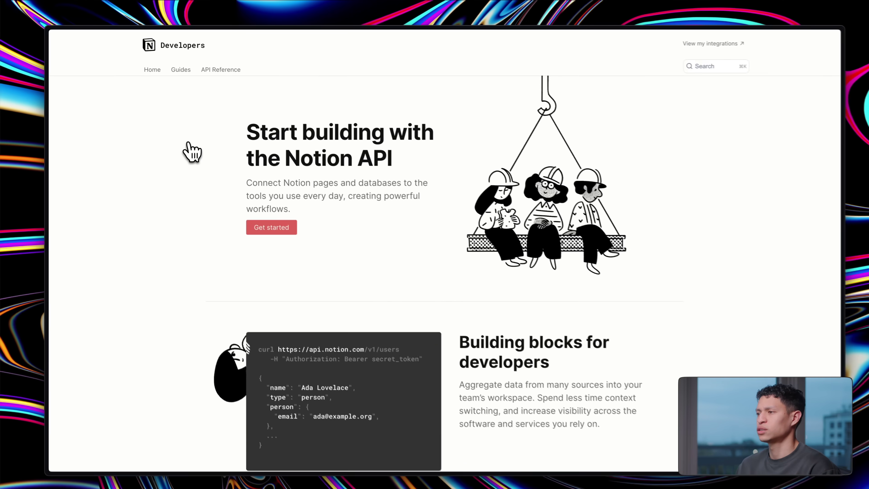
{"action": "scroll", "coordinate": [193, 153], "scroll_direction": "down", "scroll_amount": 10}
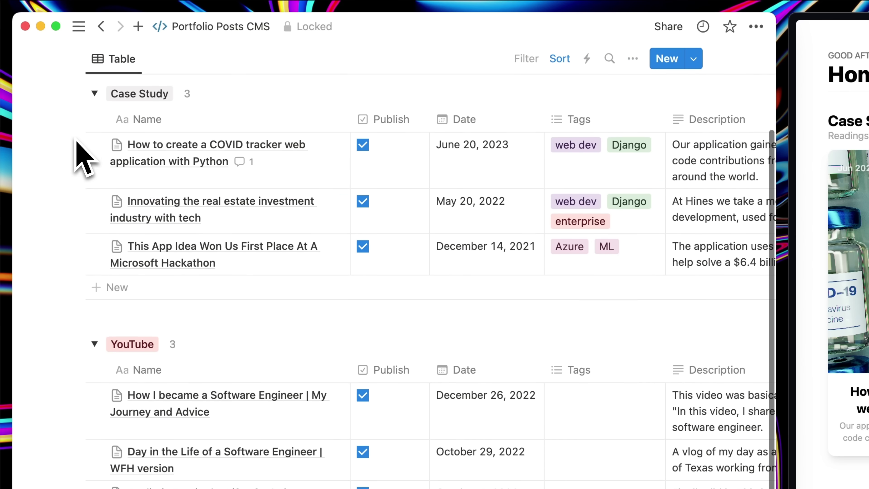
Open The Mystery of Black Holes beside the table and view it on the phone's blog.
{"action": "scroll", "coordinate": [84, 157], "scroll_direction": "down", "scroll_amount": 5}
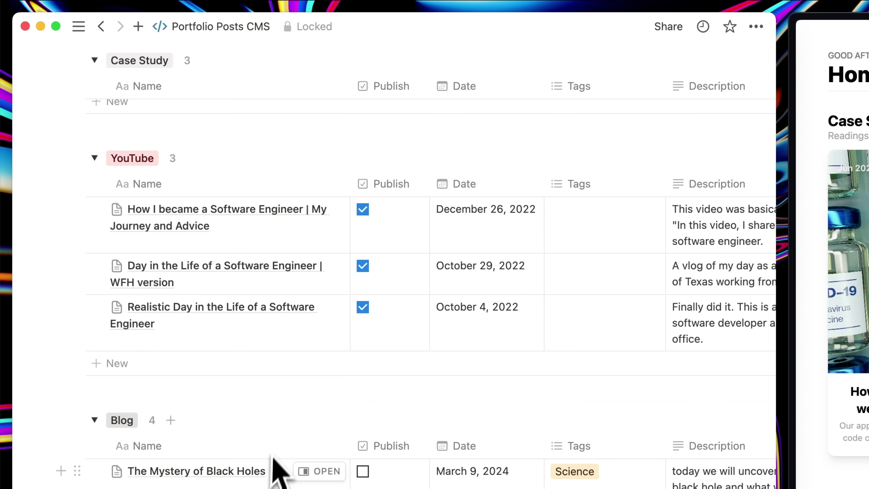
{"action": "left_click", "coordinate": [308, 471]}
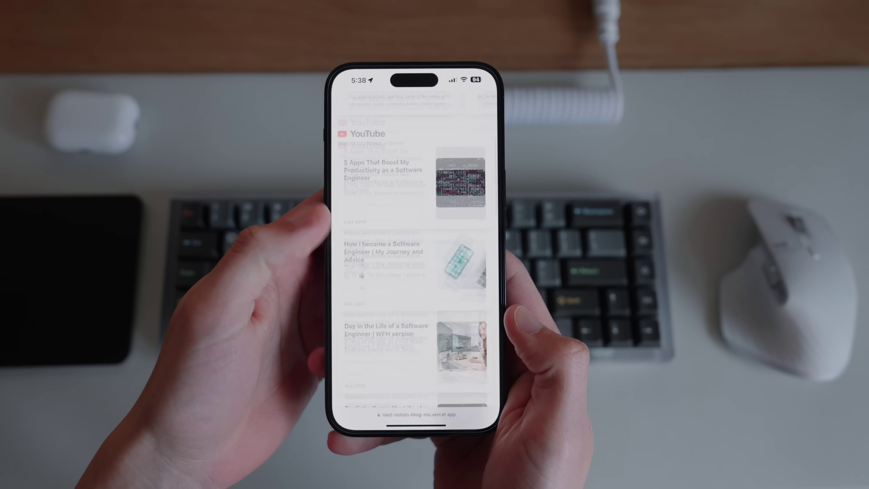
{"action": "scroll", "coordinate": [414, 246], "scroll_direction": "down", "scroll_amount": 10}
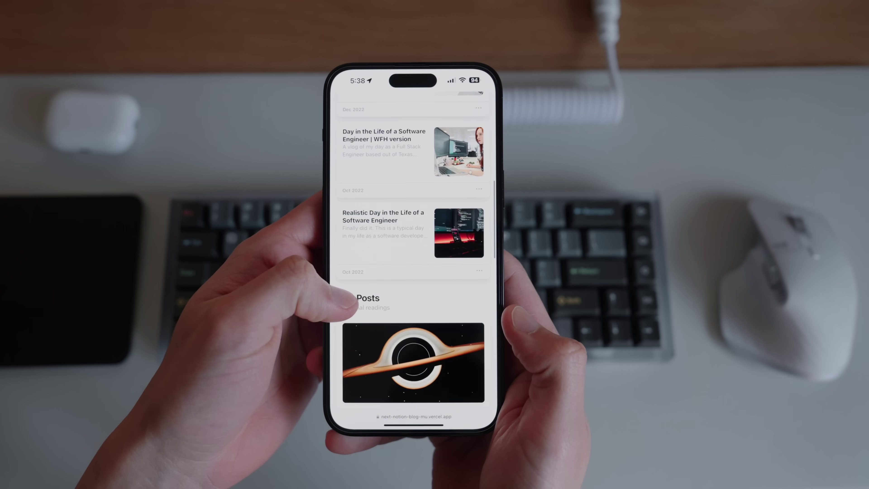
{"action": "left_click", "coordinate": [376, 224]}
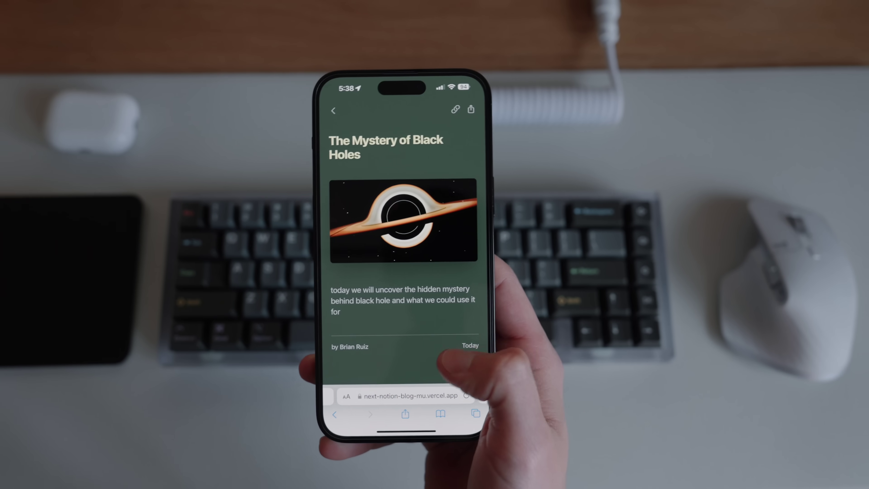
{"action": "scroll", "coordinate": [399, 257], "scroll_direction": "down", "scroll_amount": 8}
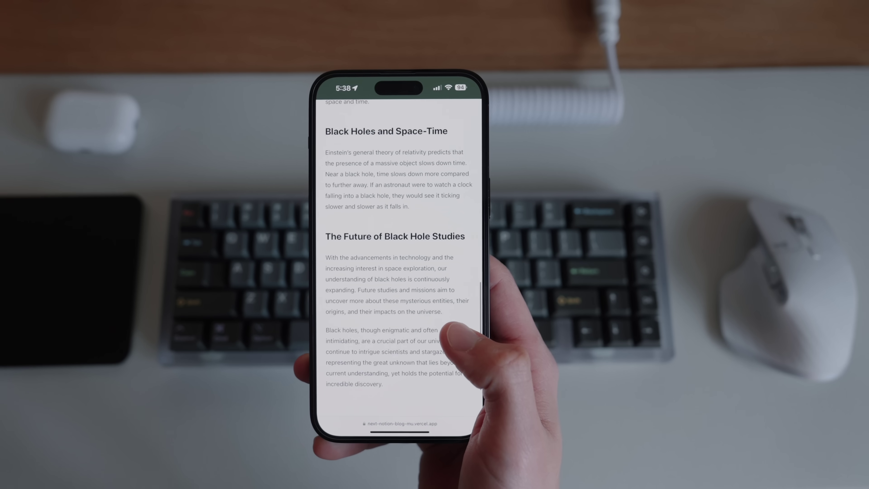
{"action": "scroll", "coordinate": [397, 291], "scroll_direction": "down", "scroll_amount": 1}
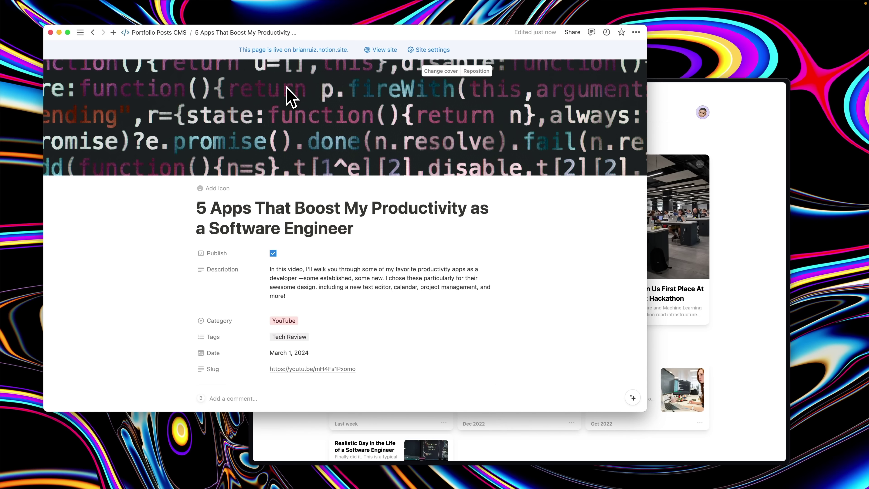
Replace the post's cover with an uploaded desk-and-monitors photo and bring the blog's Home page forward.
{"action": "left_click", "coordinate": [441, 71]}
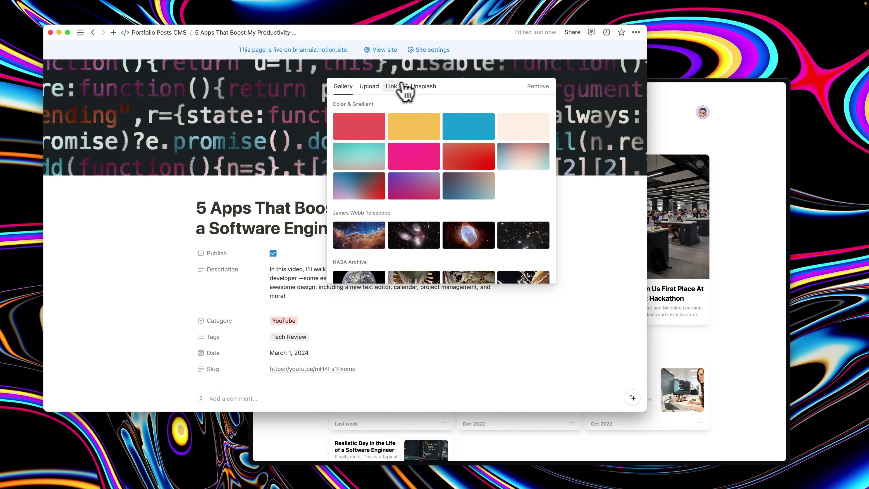
{"action": "left_click", "coordinate": [377, 90]}
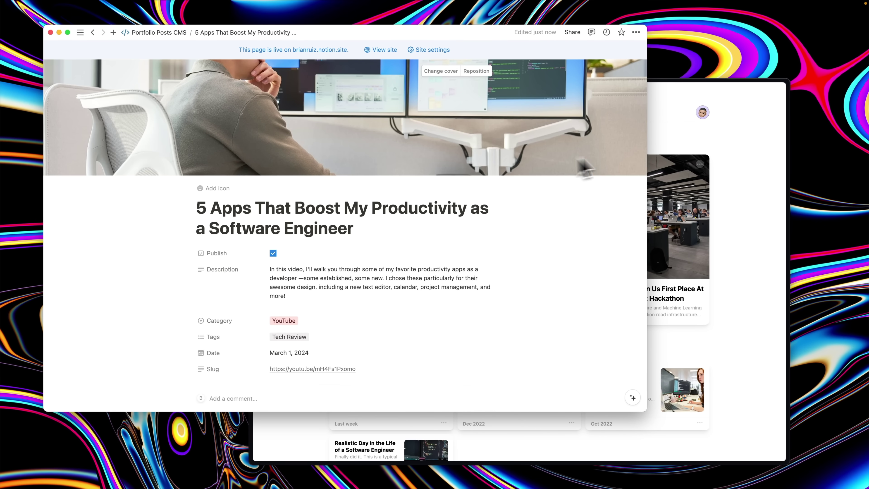
{"action": "left_click", "coordinate": [656, 147]}
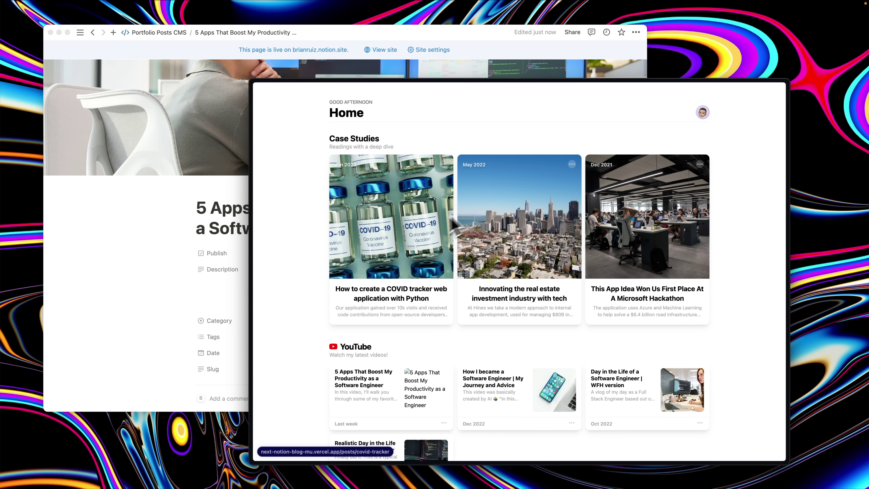
Scroll the Portfolio Posts CMS page and follow its link to the next-notion-portfolio GitHub repository.
{"action": "scroll", "coordinate": [455, 329], "scroll_direction": "down", "scroll_amount": 5}
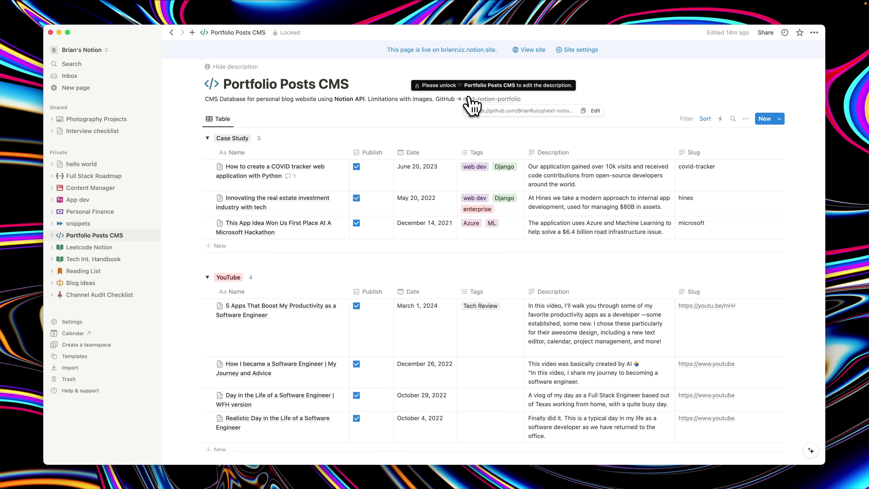
{"action": "left_click", "coordinate": [468, 99]}
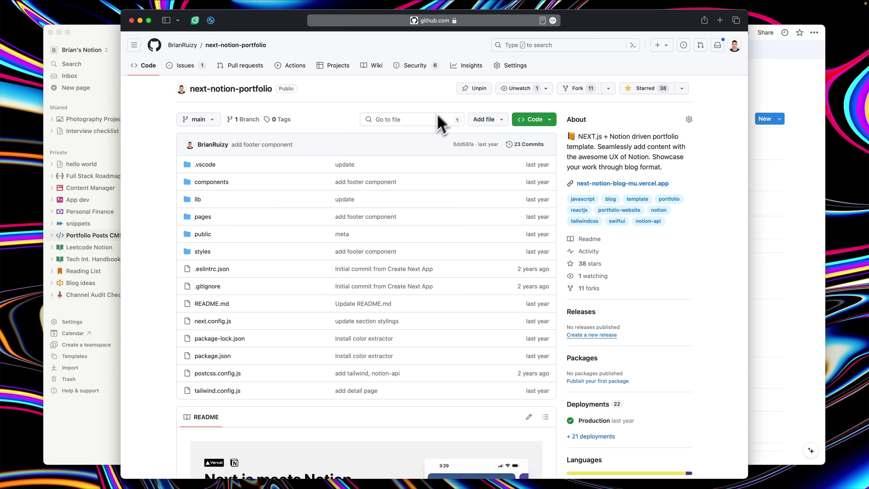
Scroll the next-notion-portfolio repository page down to the README's Get Started section.
{"action": "scroll", "coordinate": [431, 165], "scroll_direction": "down", "scroll_amount": 15}
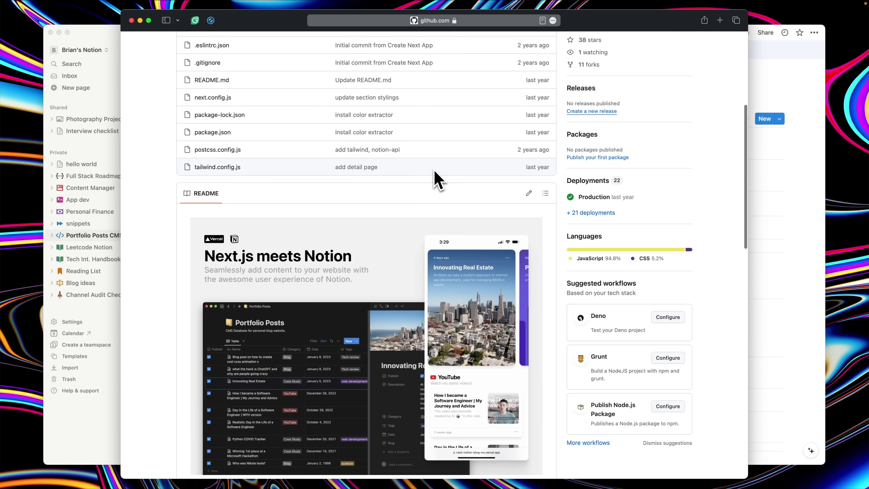
{"action": "scroll", "coordinate": [438, 179], "scroll_direction": "down", "scroll_amount": 15}
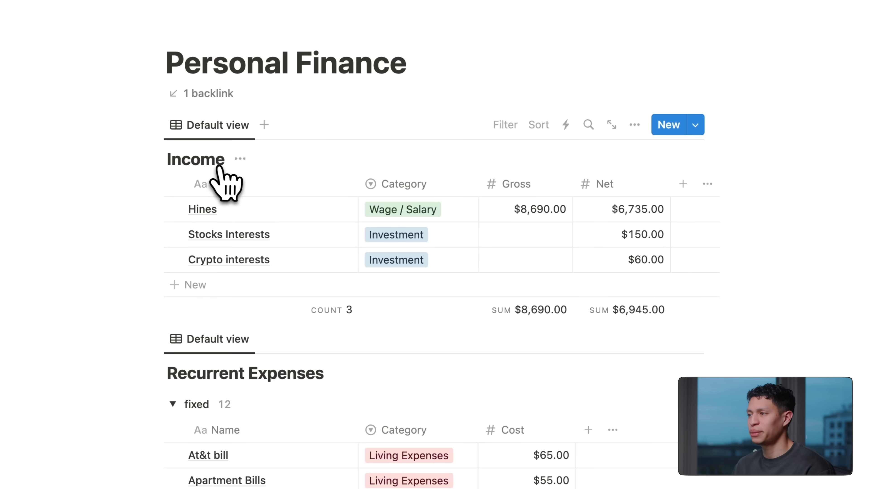
Select the three income and twelve fixed expense rows, check their Net and Cost SUM totals, then scroll down.
{"action": "left_click_drag", "start_coordinate": [132, 202], "coordinate": [773, 278]}
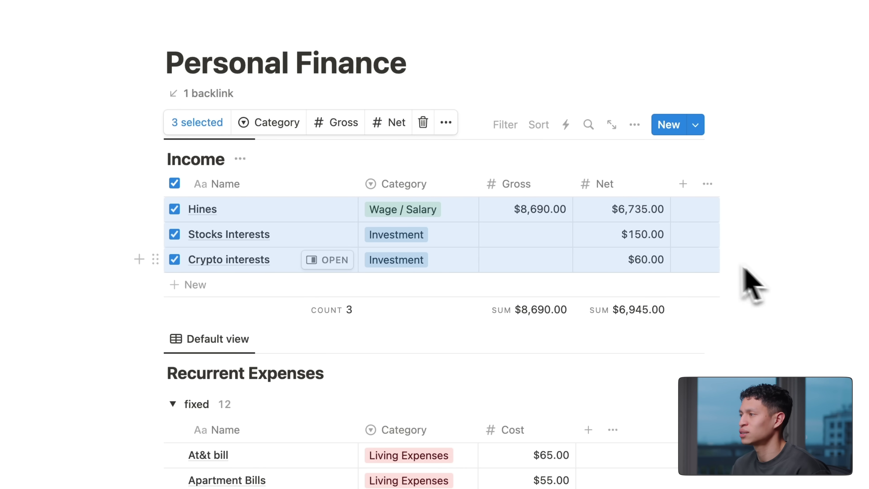
{"action": "left_click", "coordinate": [639, 312]}
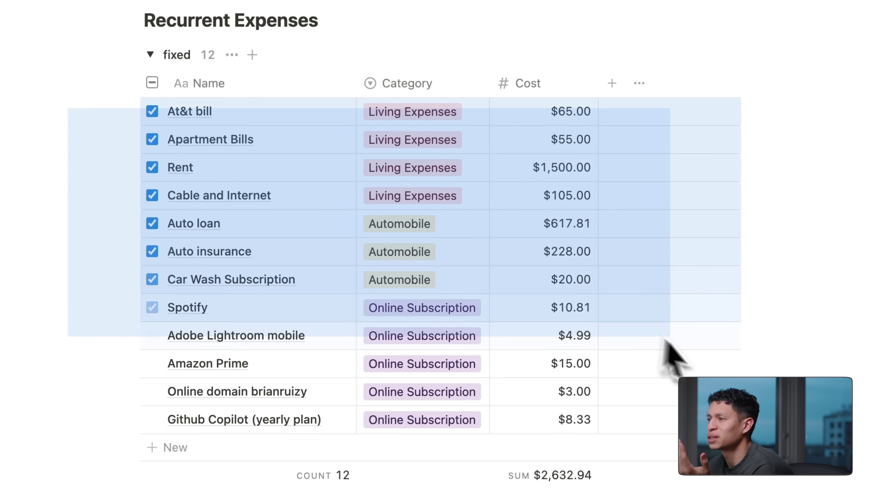
{"action": "left_click_drag", "start_coordinate": [666, 340], "coordinate": [803, 477]}
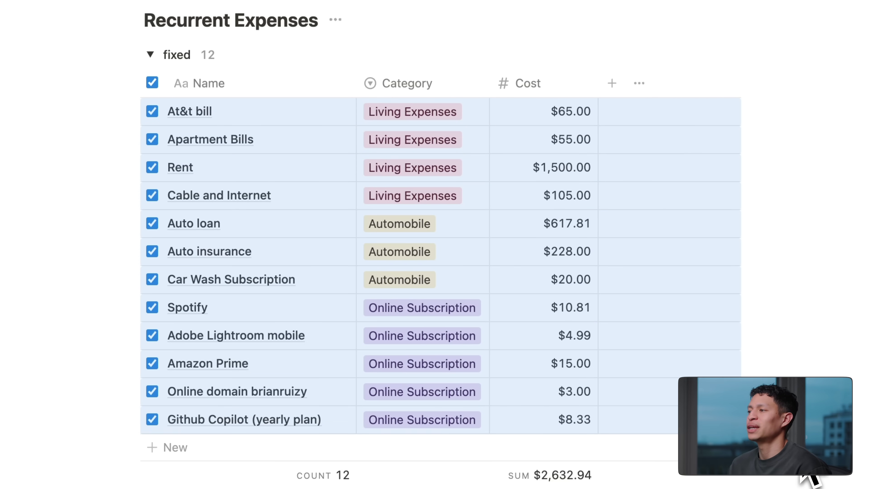
{"action": "left_click", "coordinate": [587, 476]}
{"action": "key", "text": "Escape"}
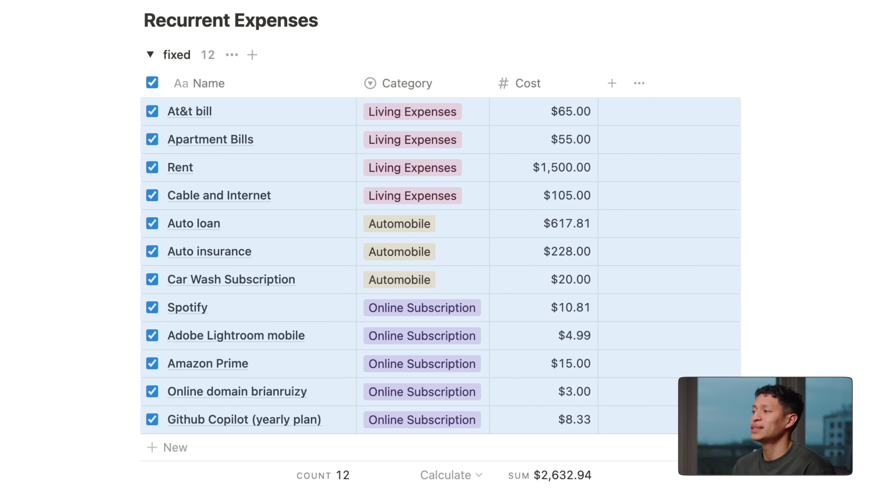
{"action": "key", "text": "Escape"}
{"action": "scroll", "coordinate": [845, 365], "scroll_direction": "down", "scroll_amount": 10}
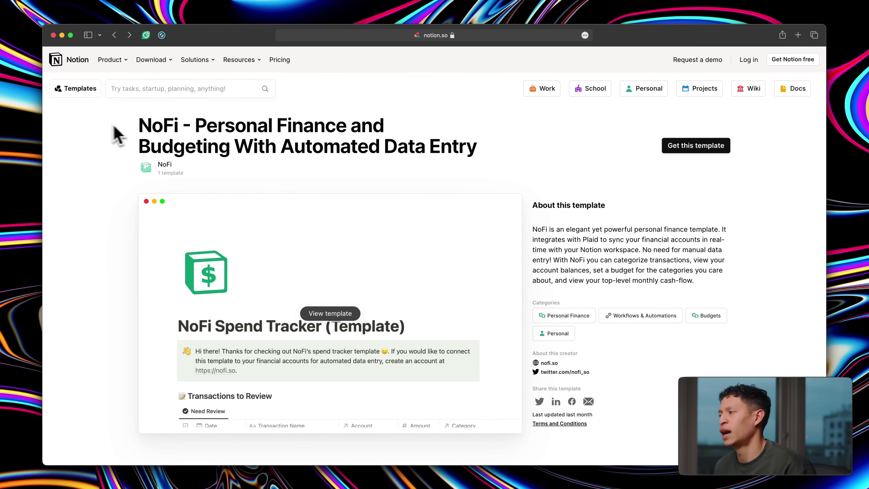
Highlight the NoFi template title and scroll down to its About this template description.
{"action": "left_click_drag", "start_coordinate": [116, 131], "coordinate": [381, 158]}
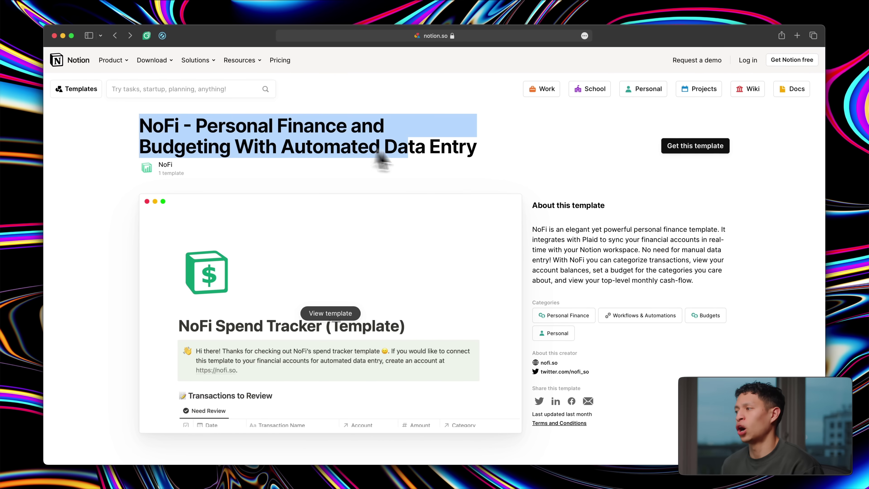
{"action": "left_click", "coordinate": [504, 164]}
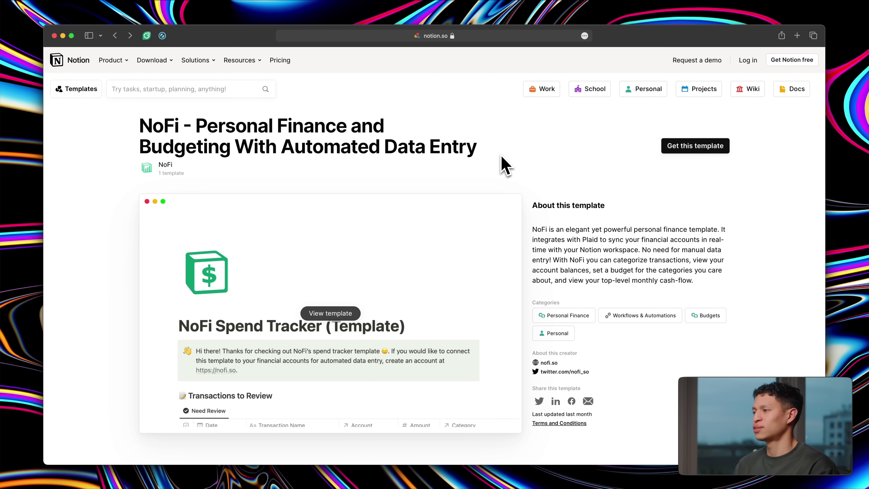
{"action": "scroll", "coordinate": [504, 165], "scroll_direction": "down", "scroll_amount": 3}
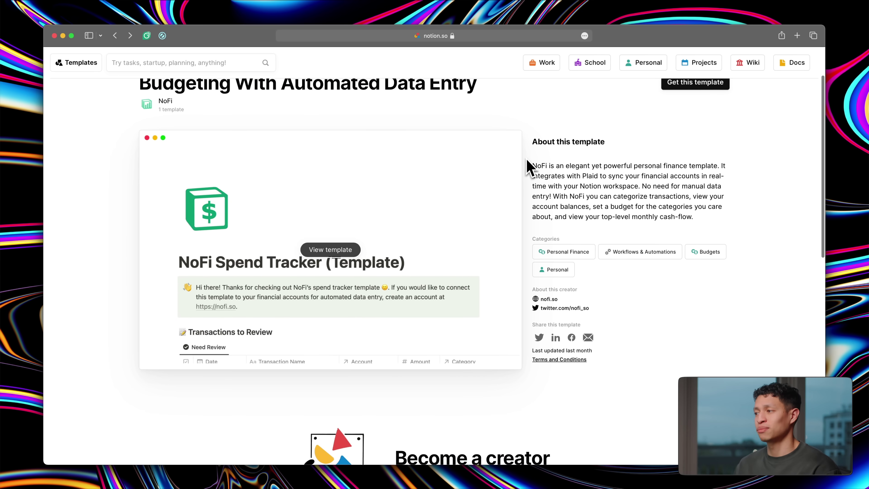
{"action": "left_click", "coordinate": [651, 198]}
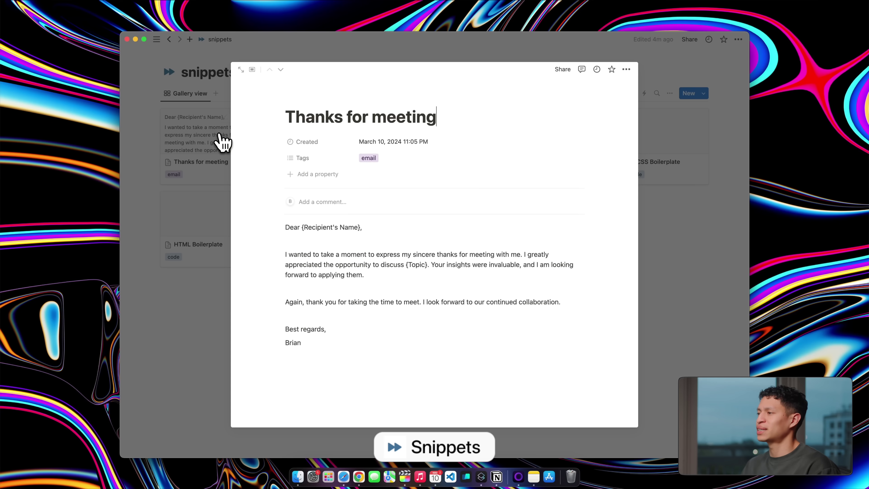
Preview the Thanks for meeting, HTML Boilerplate and Social Media Links snippets.
{"action": "left_click", "coordinate": [202, 191]}
{"action": "left_click", "coordinate": [200, 209]}
{"action": "left_click", "coordinate": [179, 308]}
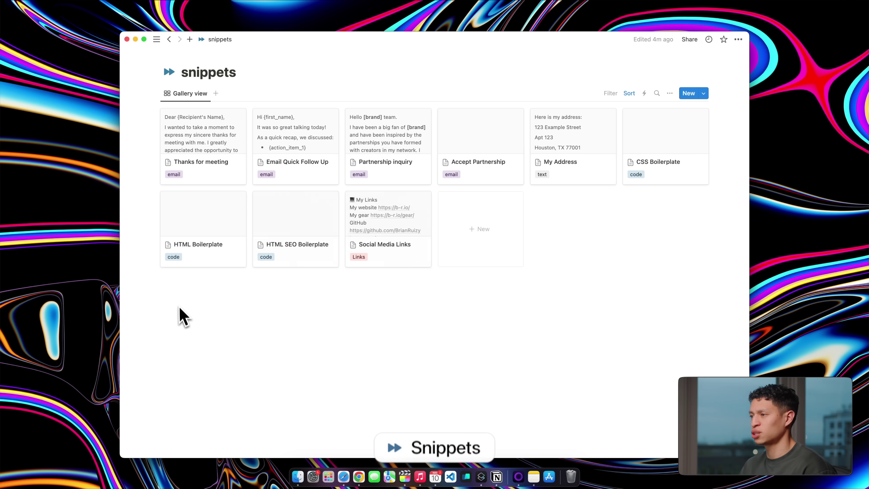
{"action": "left_click", "coordinate": [350, 244]}
{"action": "left_click", "coordinate": [201, 315]}
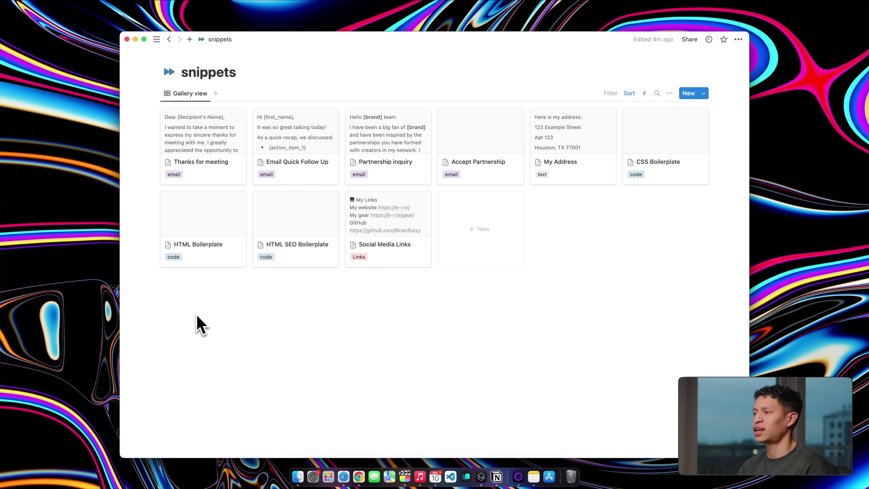
Create a new snippet from the Email template and insert a Button block via /bu.
{"action": "left_click", "coordinate": [704, 93]}
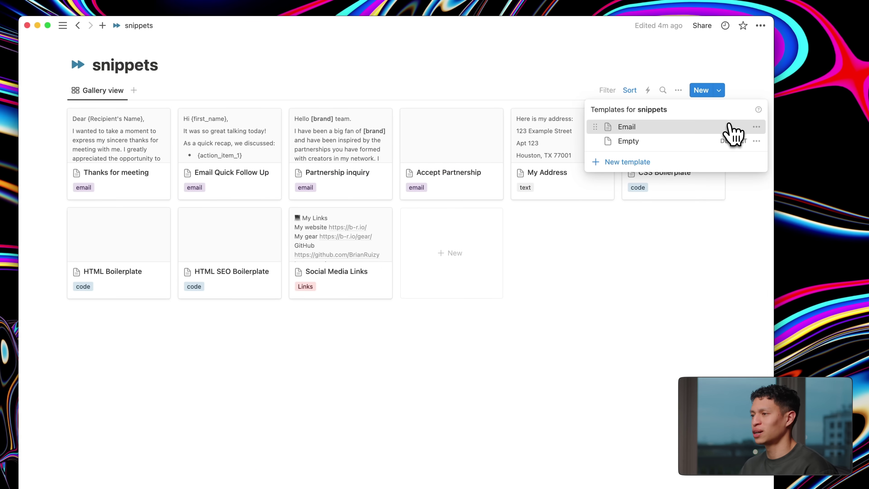
{"action": "left_click", "coordinate": [730, 127]}
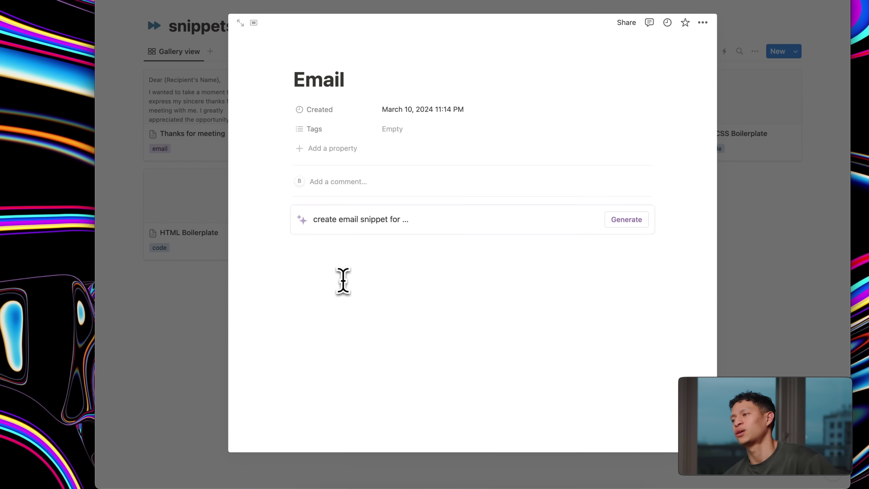
{"action": "type", "text": "bu"}
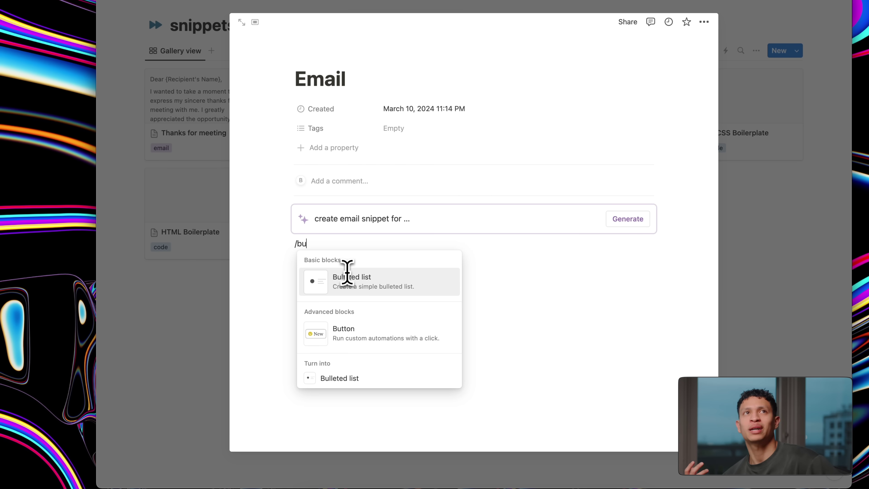
{"action": "key", "text": "Down"}
{"action": "key", "text": "Return"}
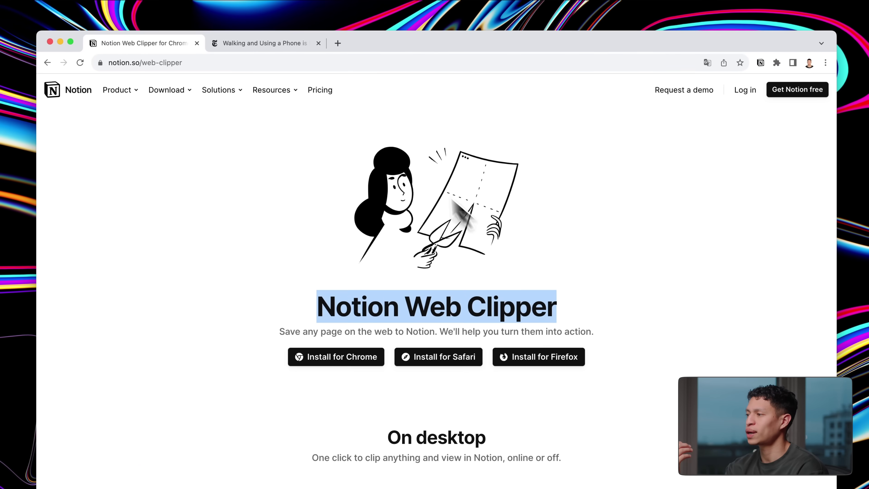
Clip the New York Times phone-walking article into the Reading List database with Web Clipper.
{"action": "left_click", "coordinate": [301, 45]}
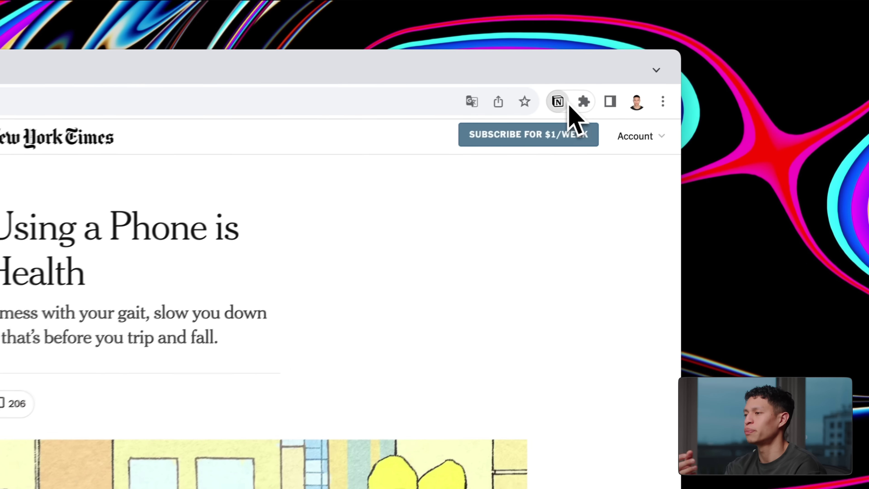
{"action": "left_click", "coordinate": [568, 104]}
{"action": "left_click", "coordinate": [545, 237]}
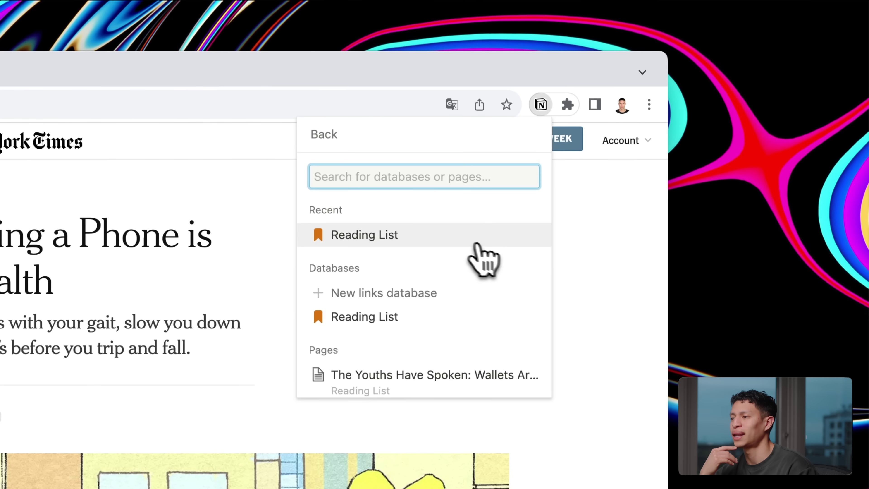
{"action": "left_click", "coordinate": [476, 244]}
{"action": "left_click", "coordinate": [375, 206]}
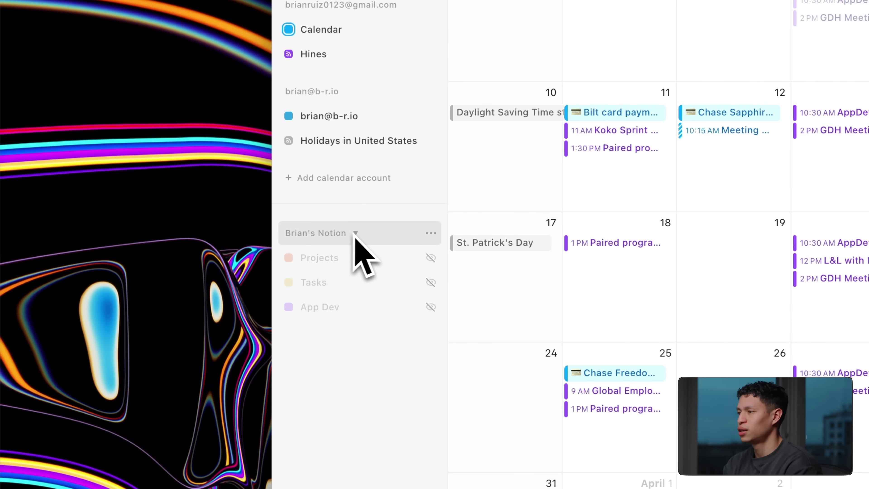
Show the Tasks calendar's events in Notion Calendar.
{"action": "left_click", "coordinate": [429, 282]}
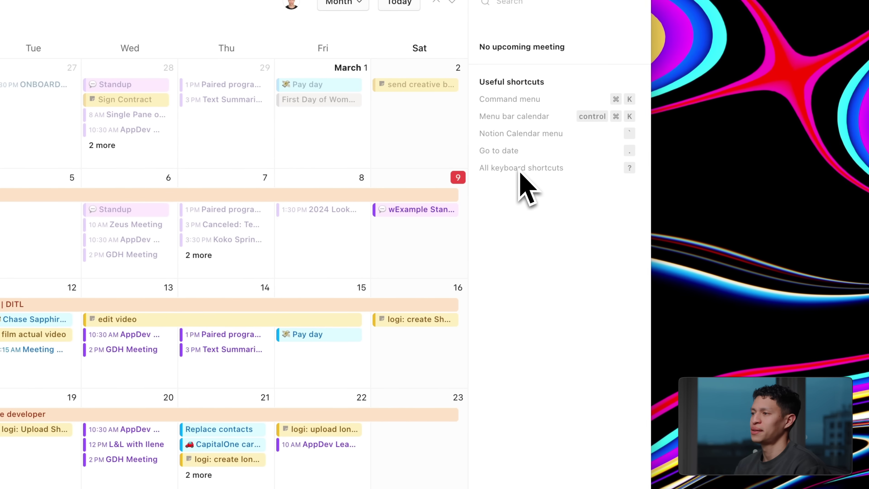
{"action": "scroll", "coordinate": [528, 286], "scroll_direction": "down", "scroll_amount": 10}
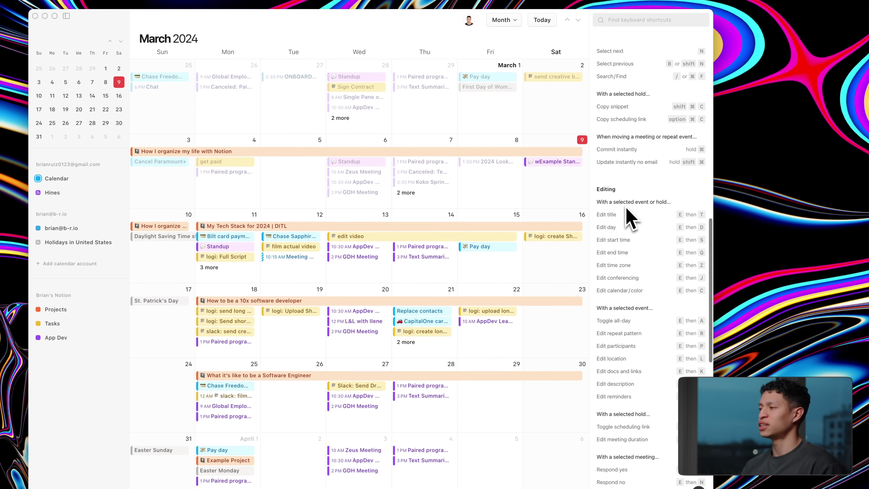
{"action": "scroll", "coordinate": [630, 219], "scroll_direction": "up", "scroll_amount": 10}
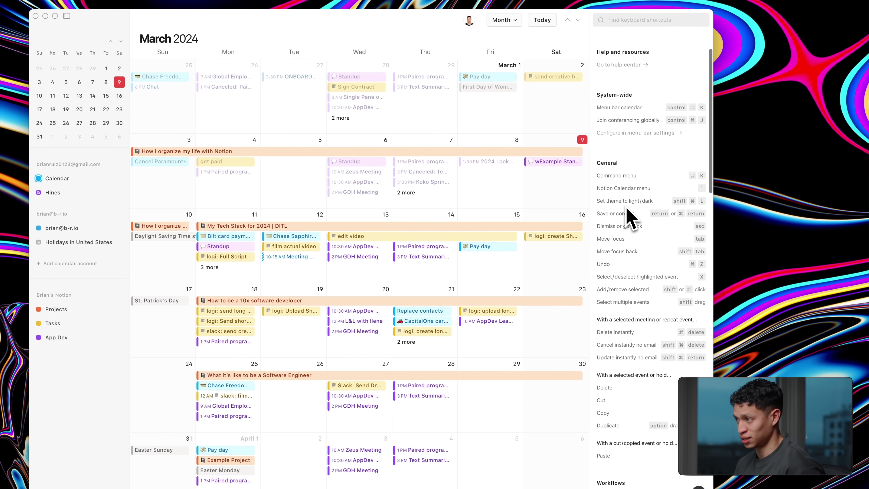
Switch the calendar theme to dark and back to light via the ⌘K command menu.
{"action": "key", "text": "super+k"}
{"action": "type", "text": "the"}
{"action": "key", "text": "Down"}
{"action": "key", "text": "Down"}
{"action": "key", "text": "Return"}
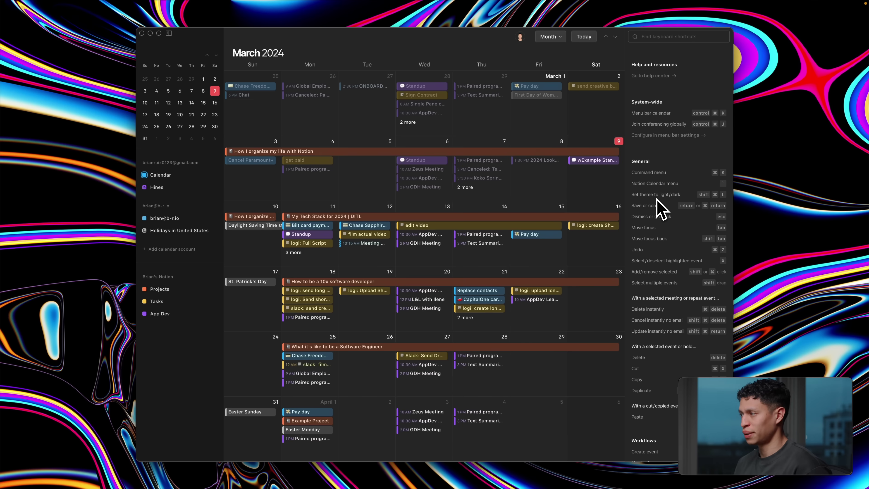
{"action": "key", "text": "super+k"}
{"action": "key", "text": "Return"}
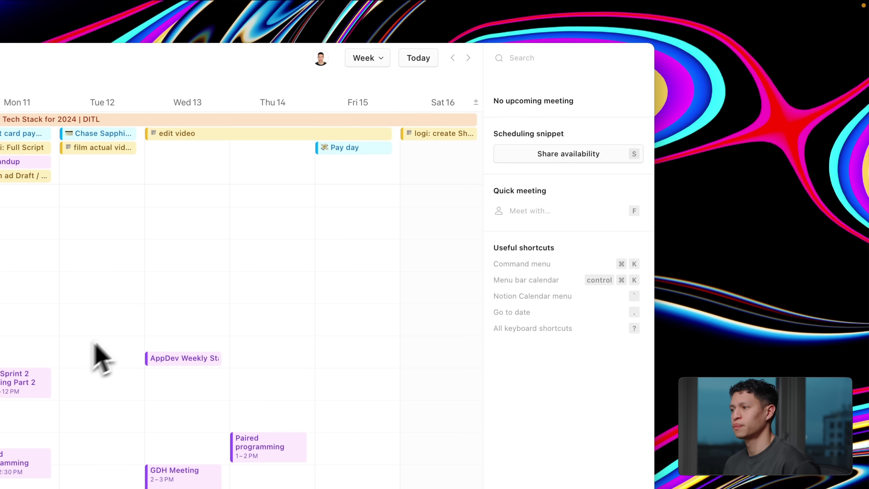
Share availability by marking Tuesday 11AM–3PM as an available slot.
{"action": "left_click", "coordinate": [533, 159]}
{"action": "left_click_drag", "start_coordinate": [91, 370], "coordinate": [91, 484]}
{"action": "left_click_drag", "start_coordinate": [404, 310], "coordinate": [403, 322]}
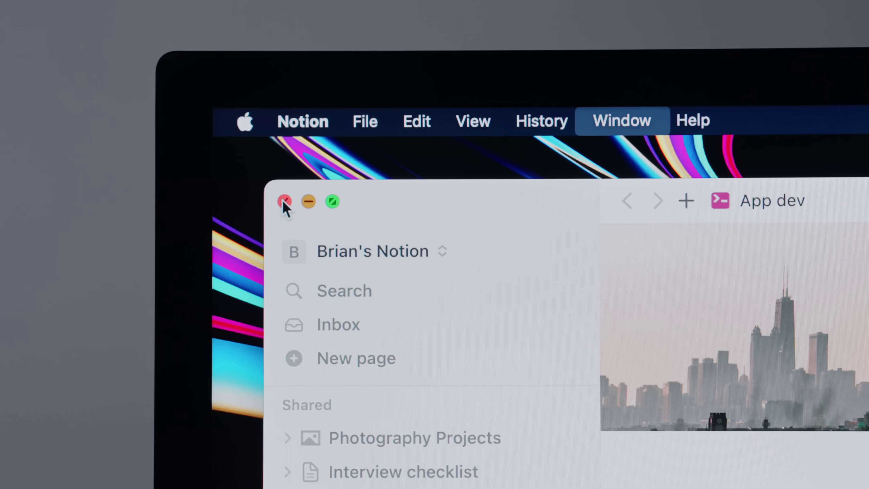
Close the Notion window with its red close button.
{"action": "left_click", "coordinate": [282, 201]}
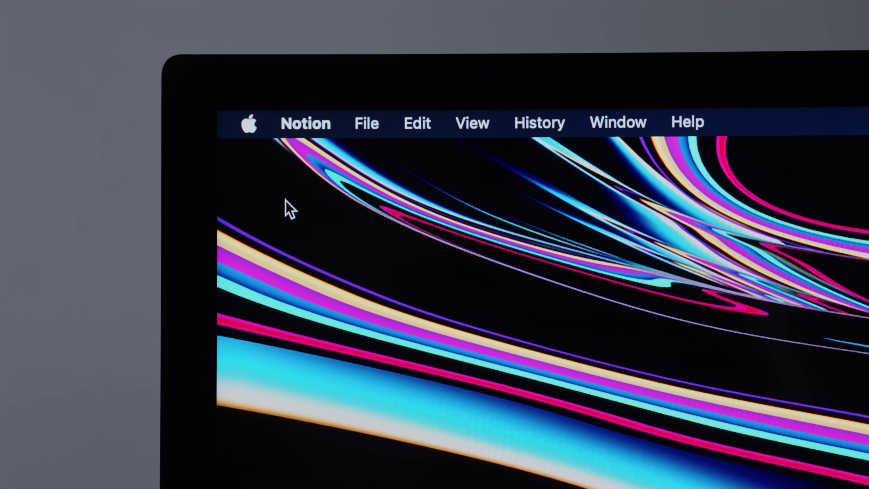